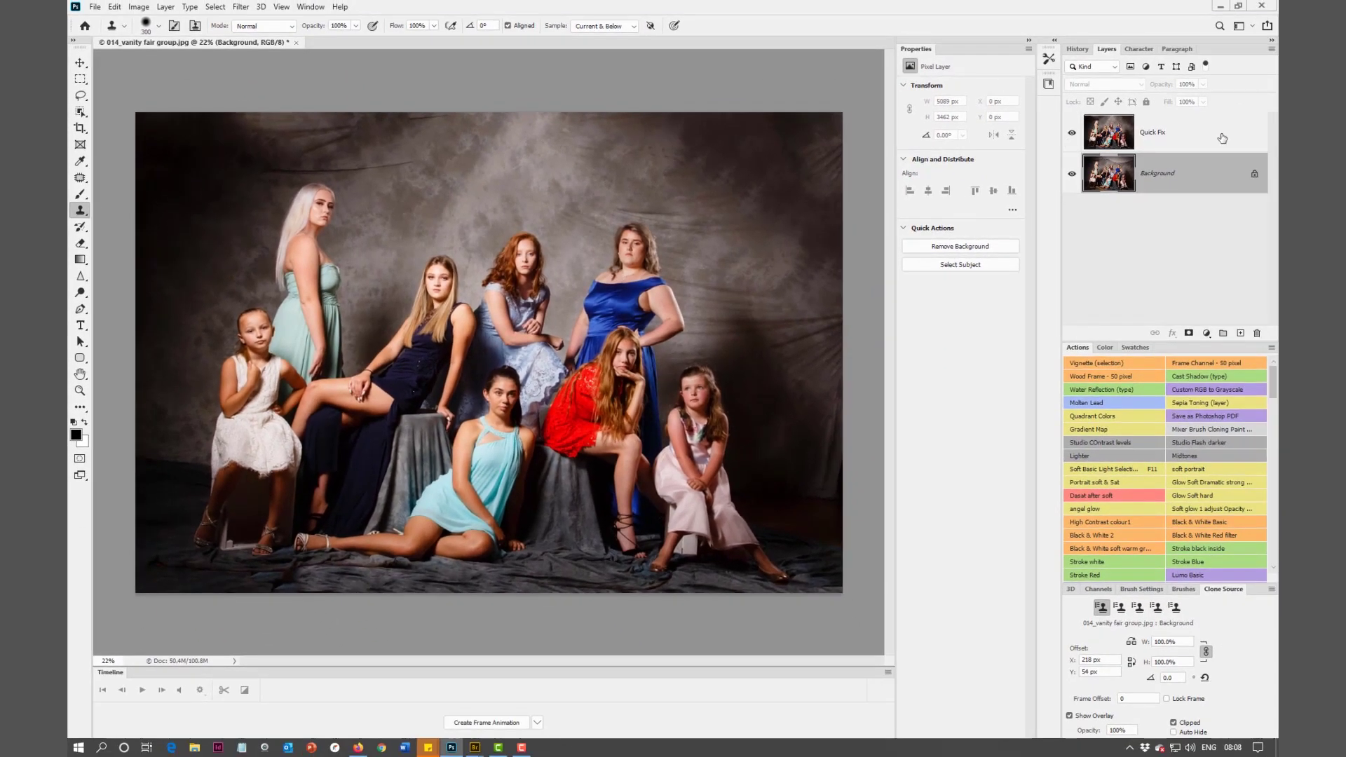
- Delete the Quick Fix layer, leaving only the original Background photo
left_click_drag(1222, 138, 1258, 334)
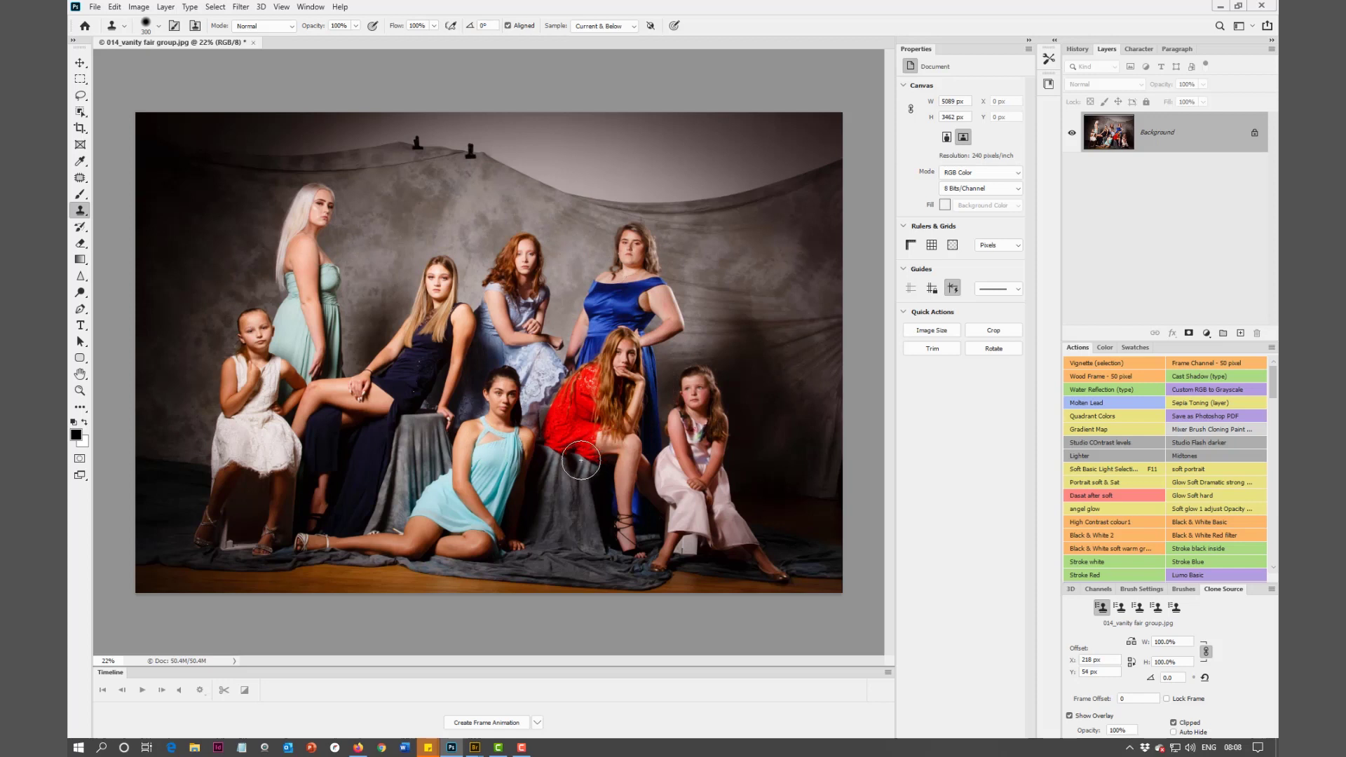
left_click(79, 65)
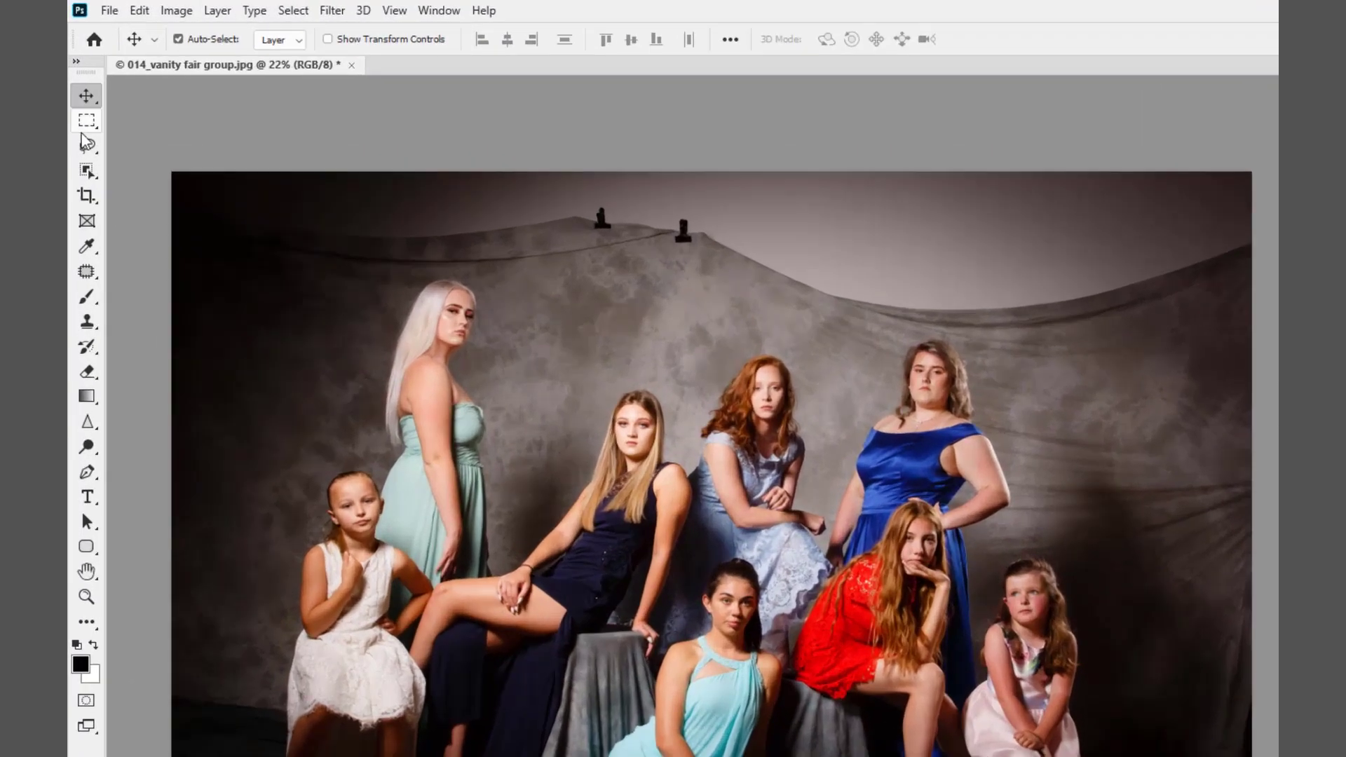
- Use the Object Selection tool's Select Subject to outline all eight people in the photo
left_click(80, 111)
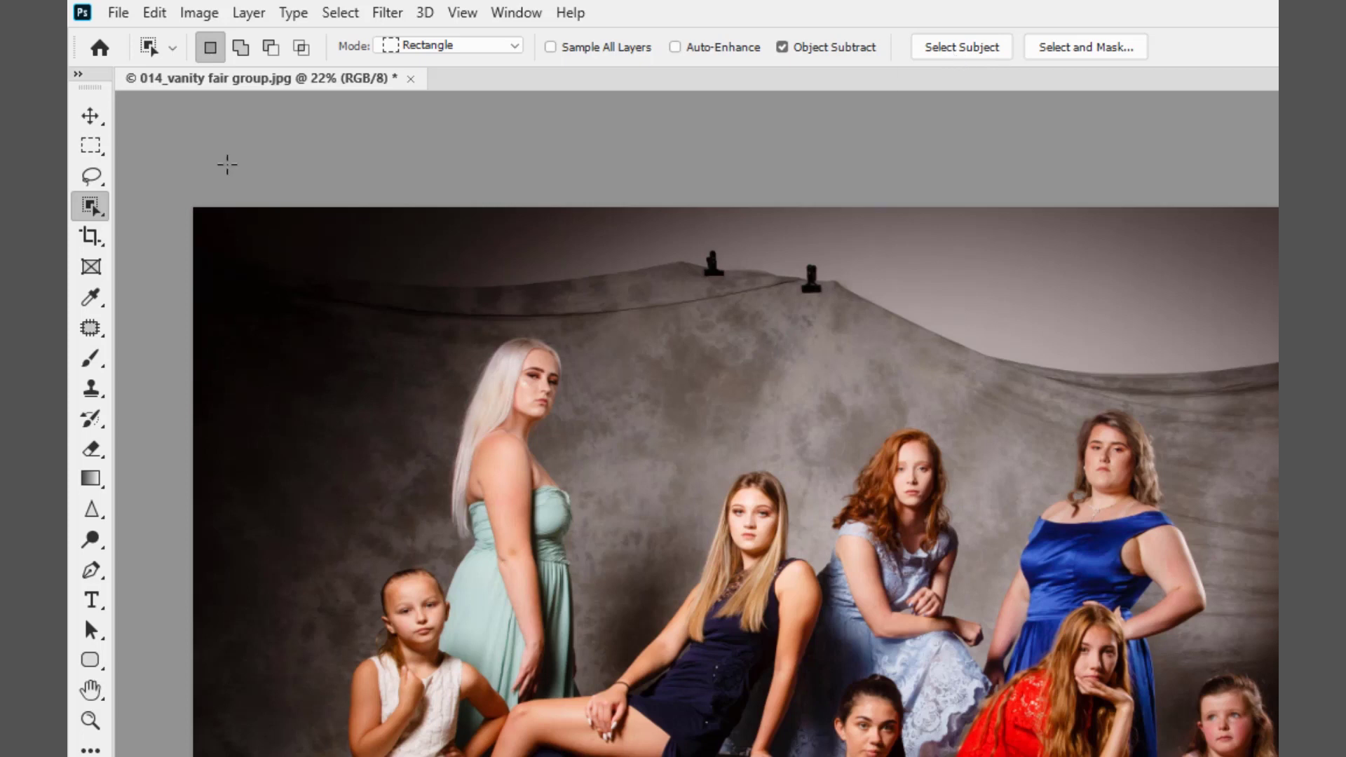
right_click(103, 205)
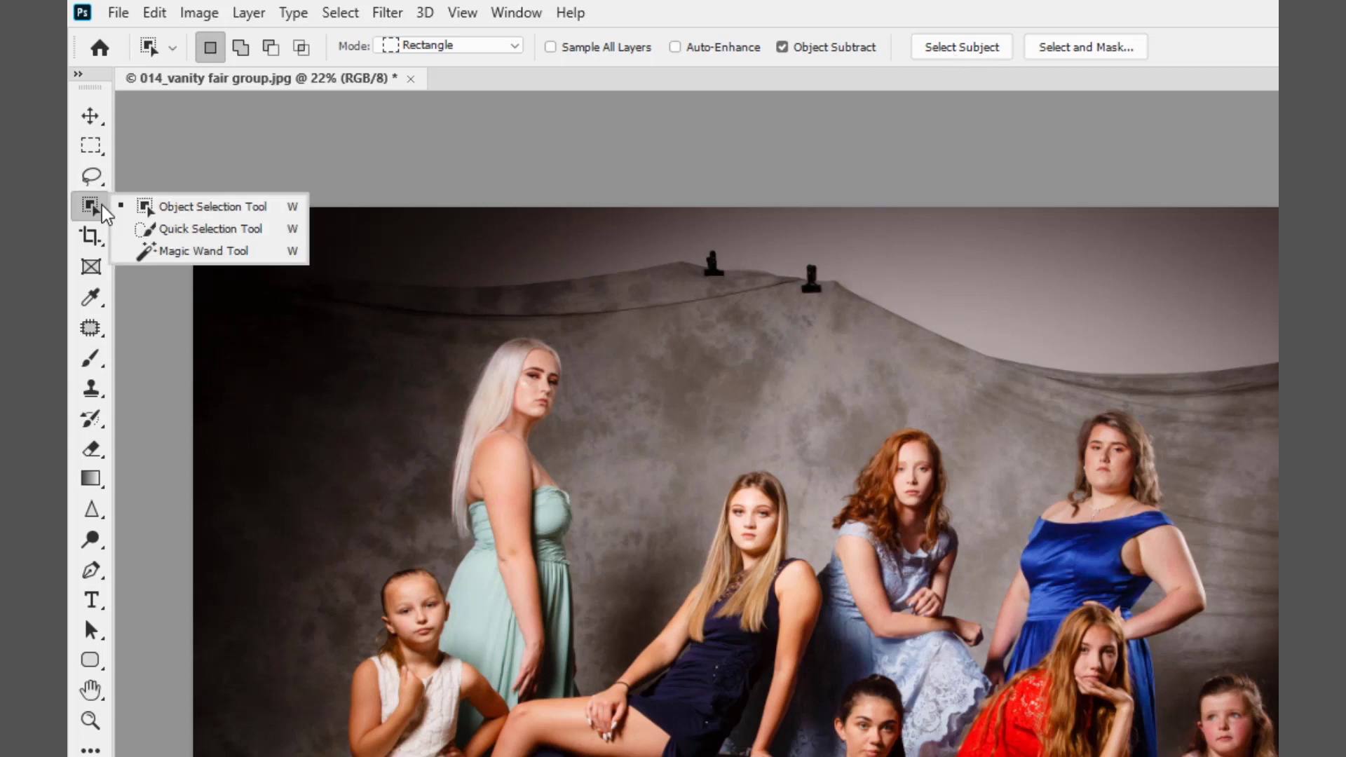
left_click(157, 234)
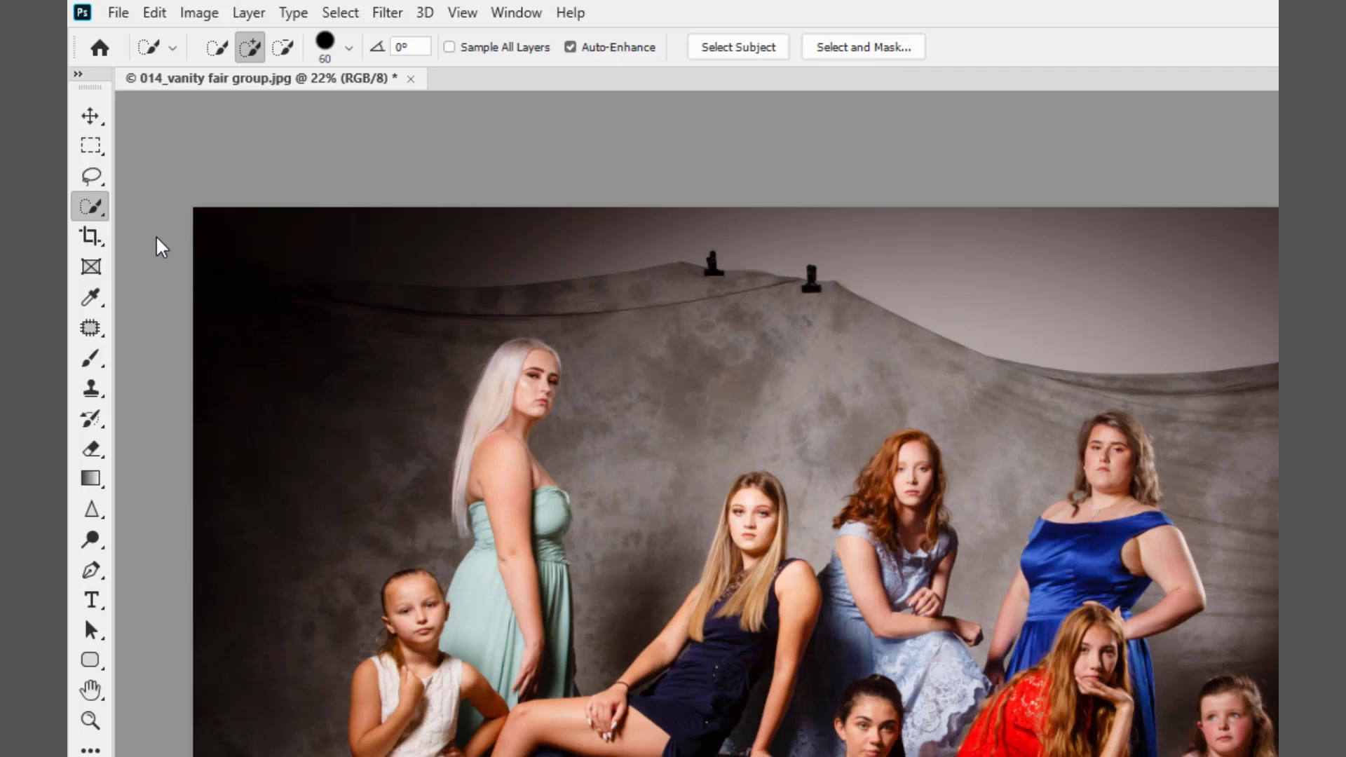
right_click(93, 207)
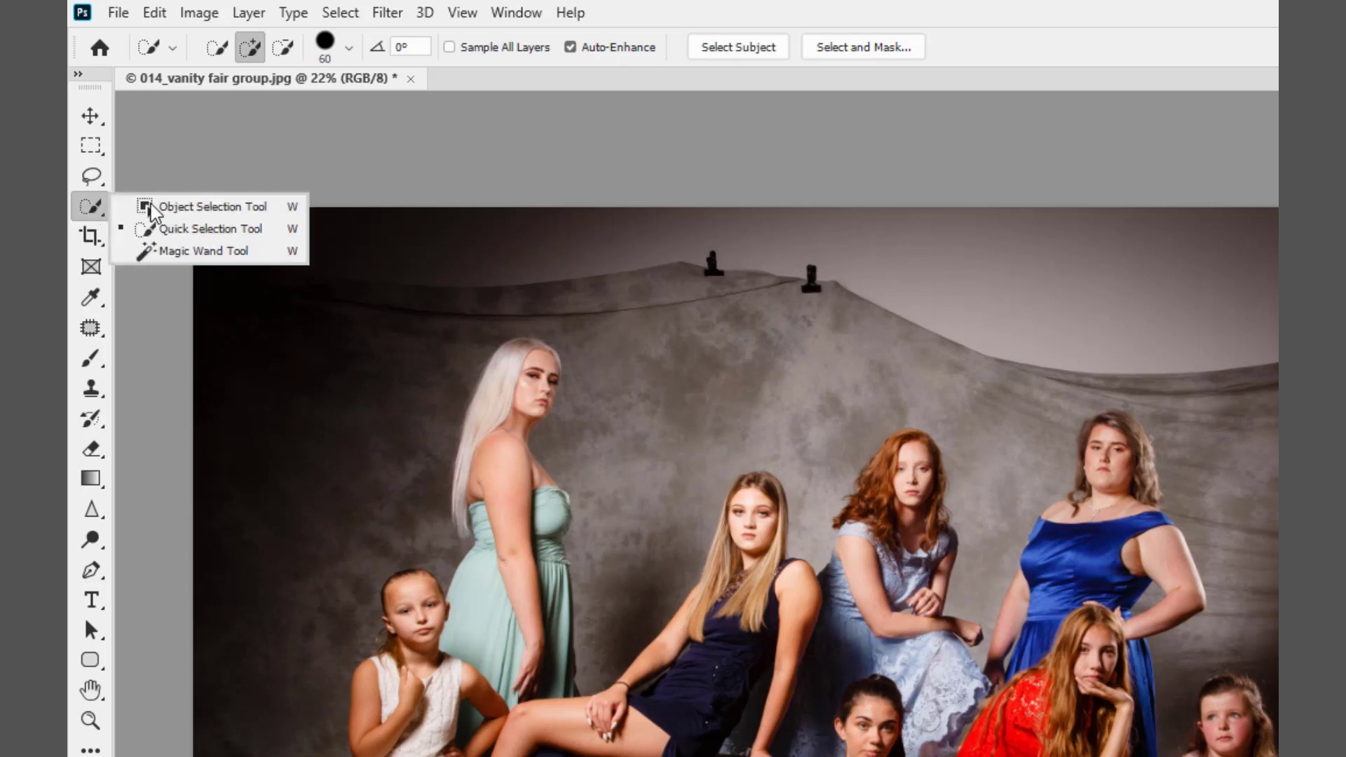
left_click(157, 205)
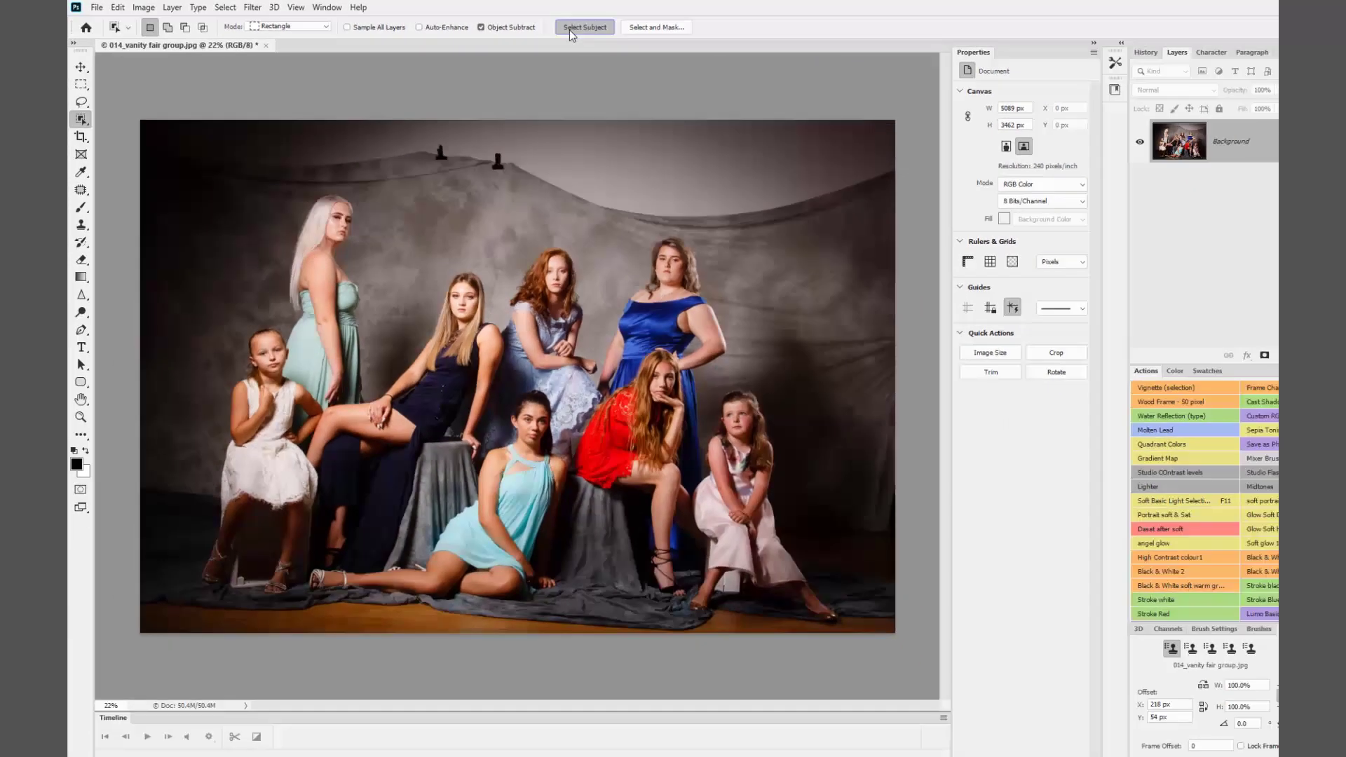
left_click(936, 49)
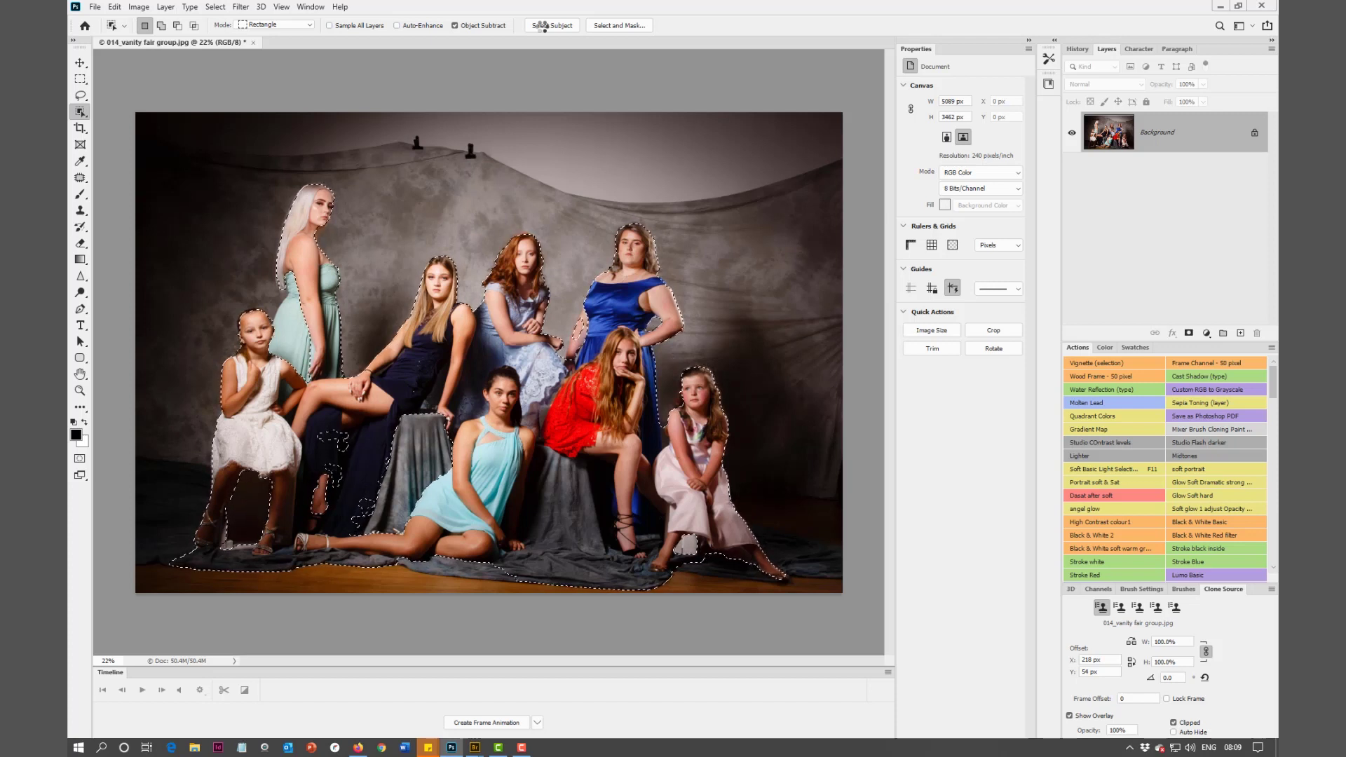
- Copy the selected people onto a new Layer 1 and check the cut-out
key("ctrl+j")
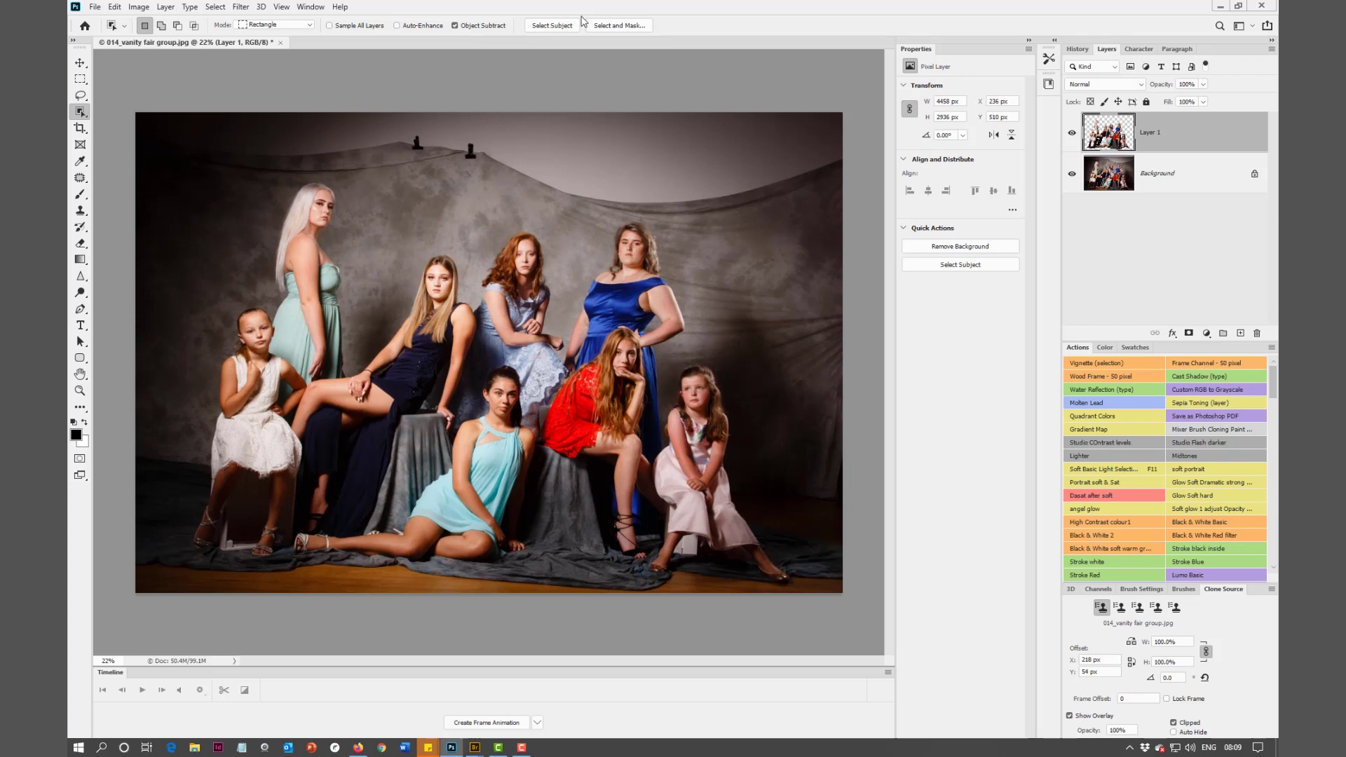
left_click(1073, 174)
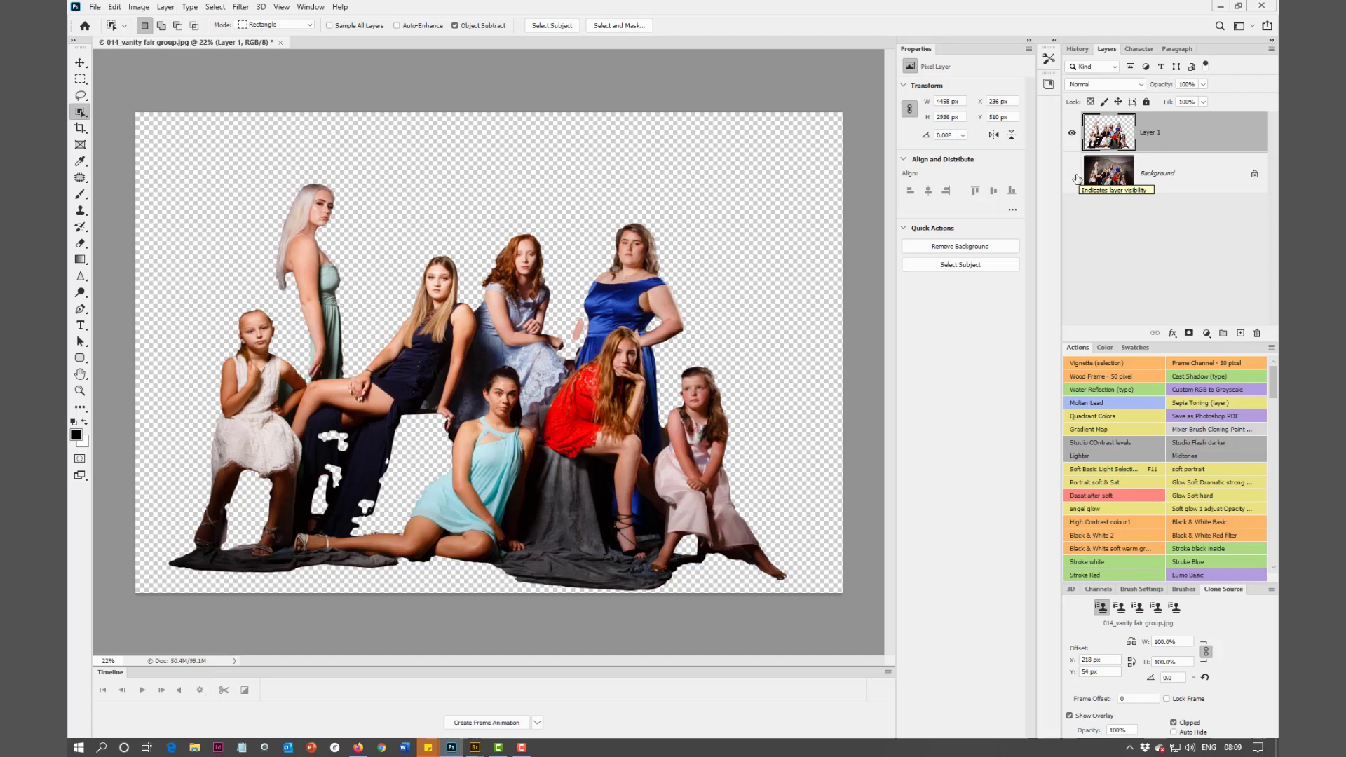
left_click(1075, 176)
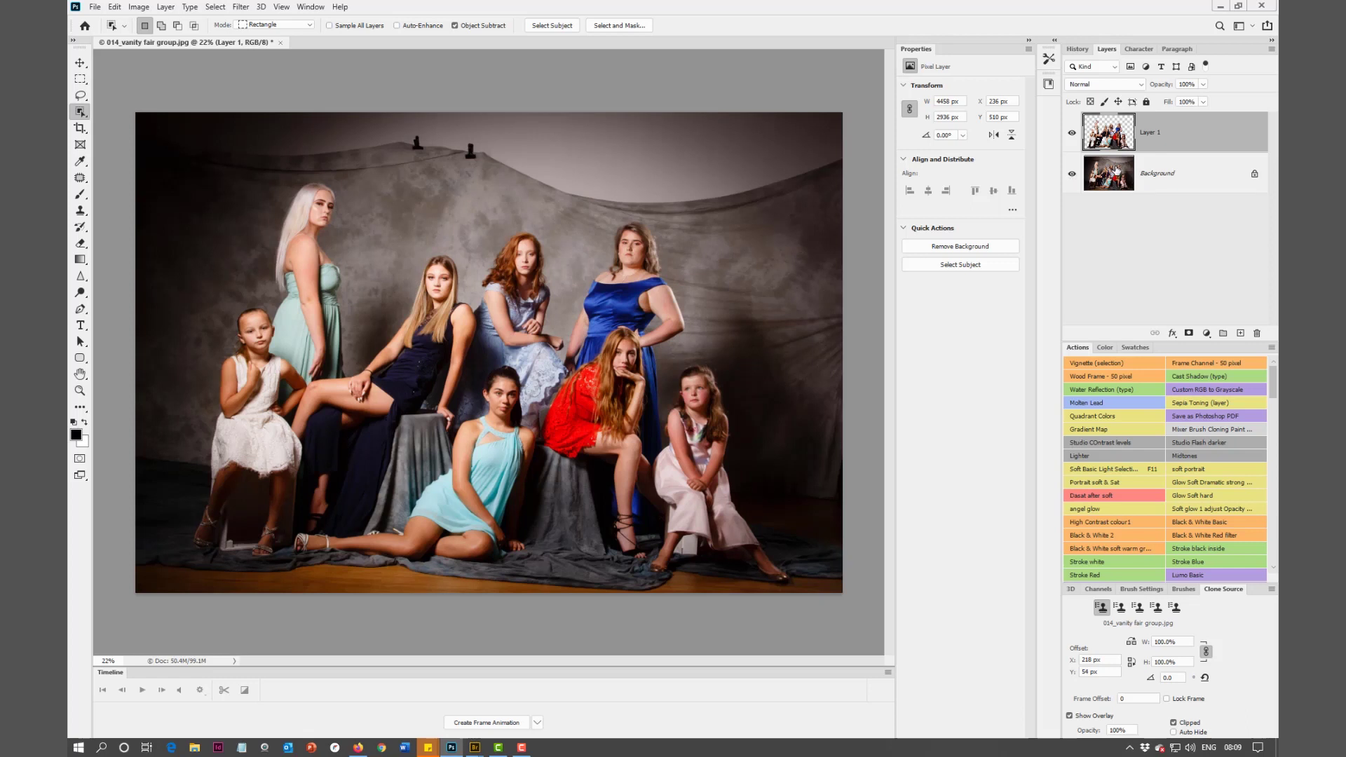
- Duplicate the Background layer and name the copy 'retouched'
left_click(1116, 170)
key("ctrl+j")
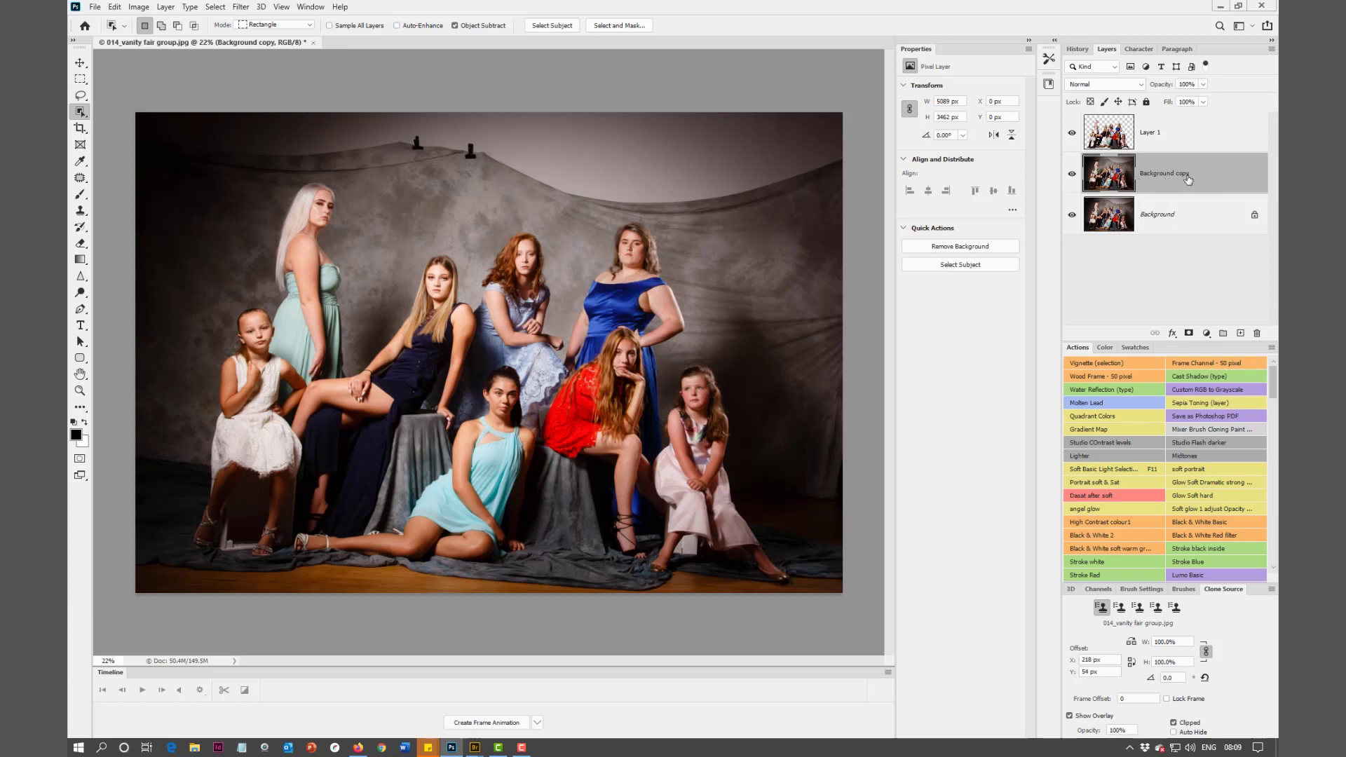
double_click(1160, 174)
type("ne")
type("touched")
key("Return")
- Lasso the area above the backdrop's top edge and hide the people and Background layers
left_click(81, 97)
right_click(81, 97)
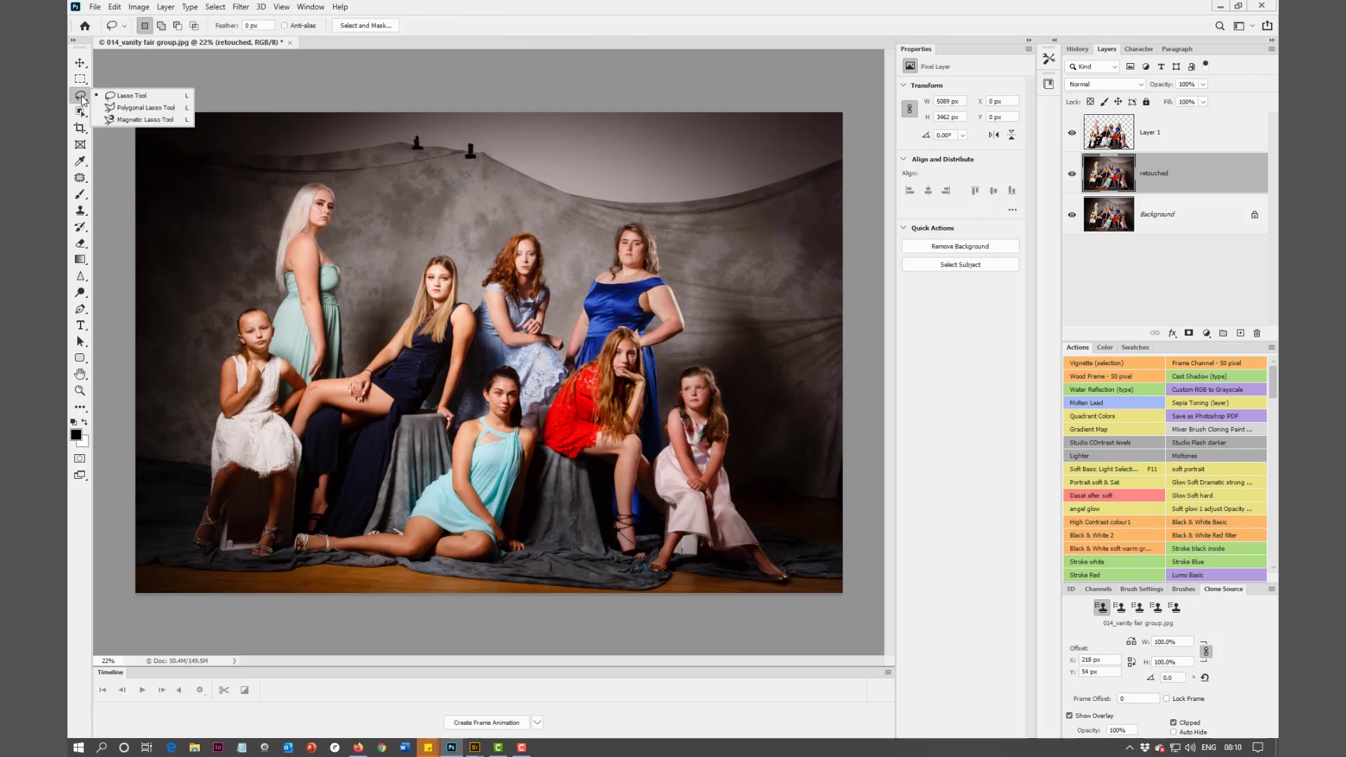
mouse_move(140, 158)
left_mouse_down()
mouse_move(443, 159)
mouse_move(607, 208)
mouse_move(742, 211)
mouse_move(843, 180)
mouse_move(862, 129)
mouse_move(859, 95)
mouse_move(664, 76)
mouse_move(335, 67)
mouse_move(120, 88)
left_mouse_up()
left_click_drag(121, 159, 122, 158)
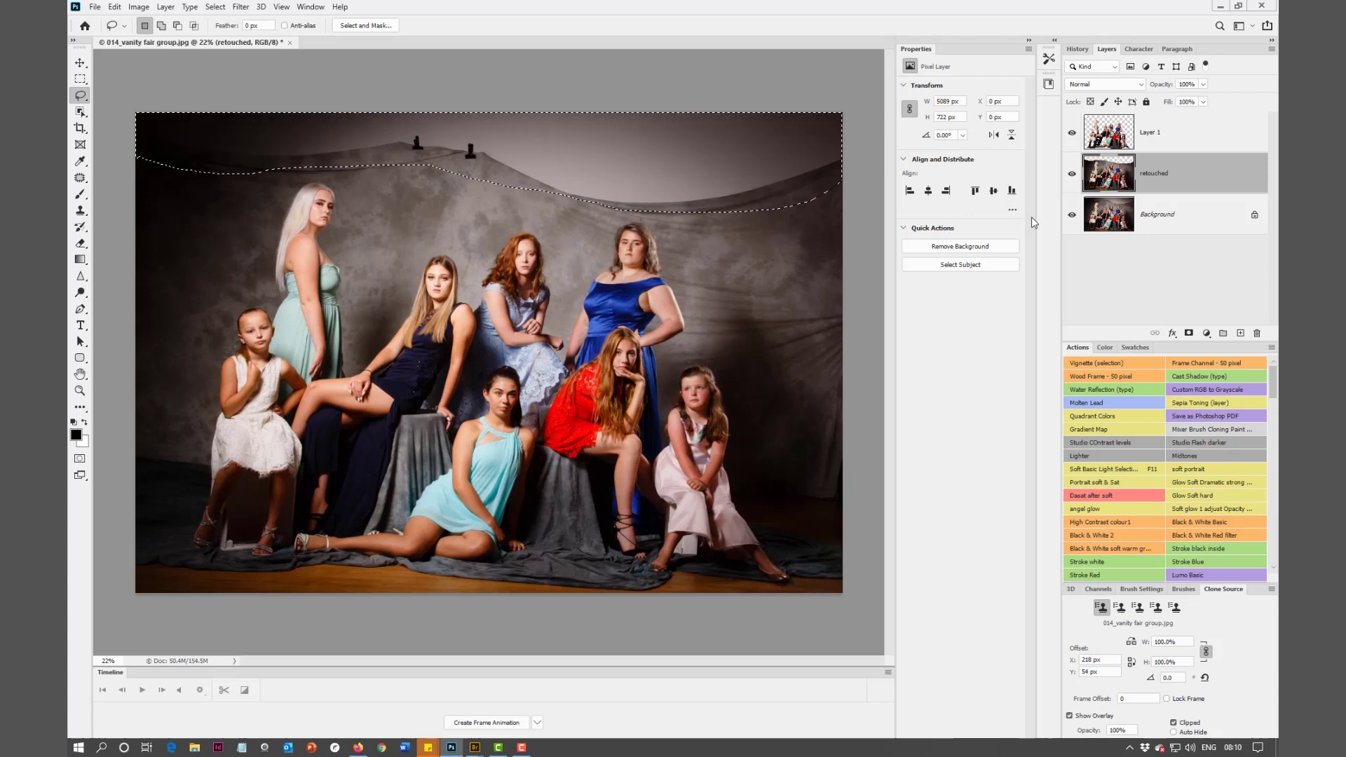
left_click(1072, 133)
left_click(1072, 214)
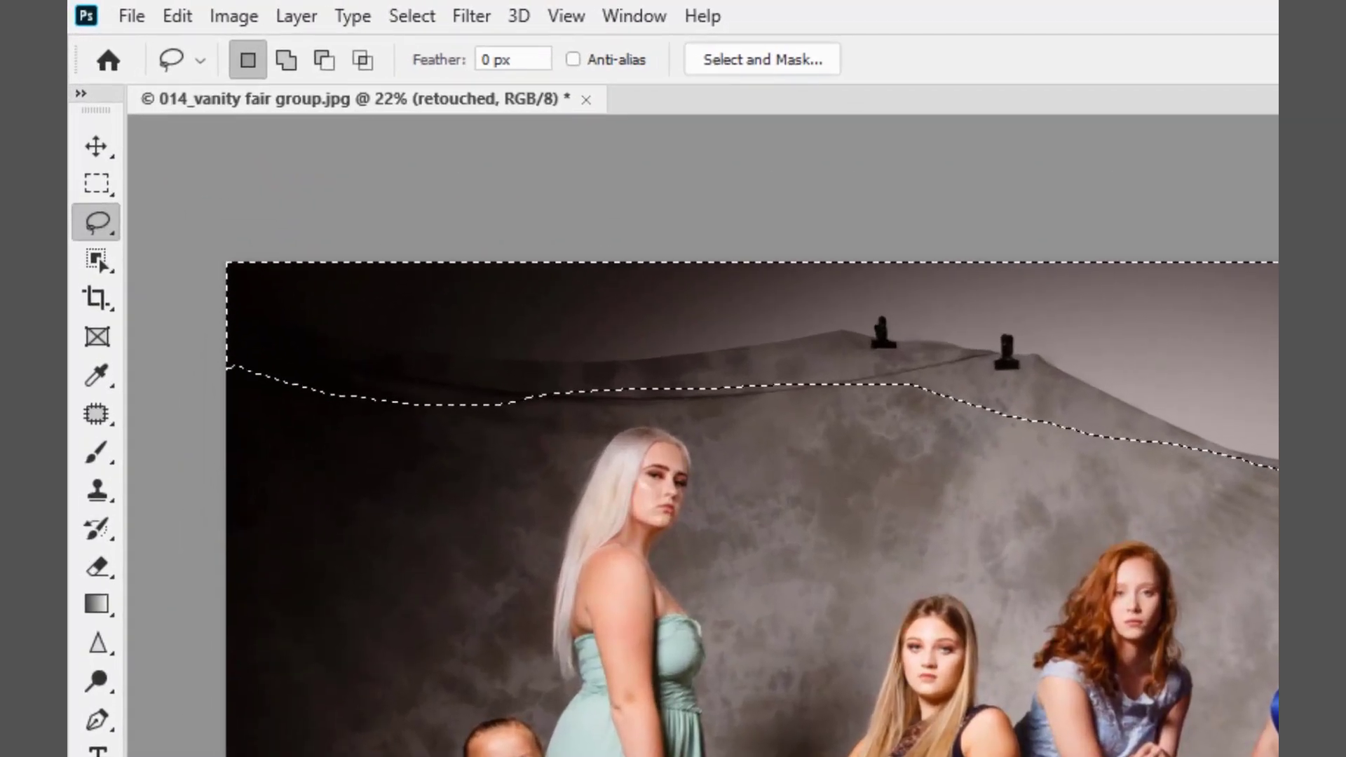
- Content-Aware Fill the top strip onto a new 'retouched copy' layer, then deselect
left_click(176, 17)
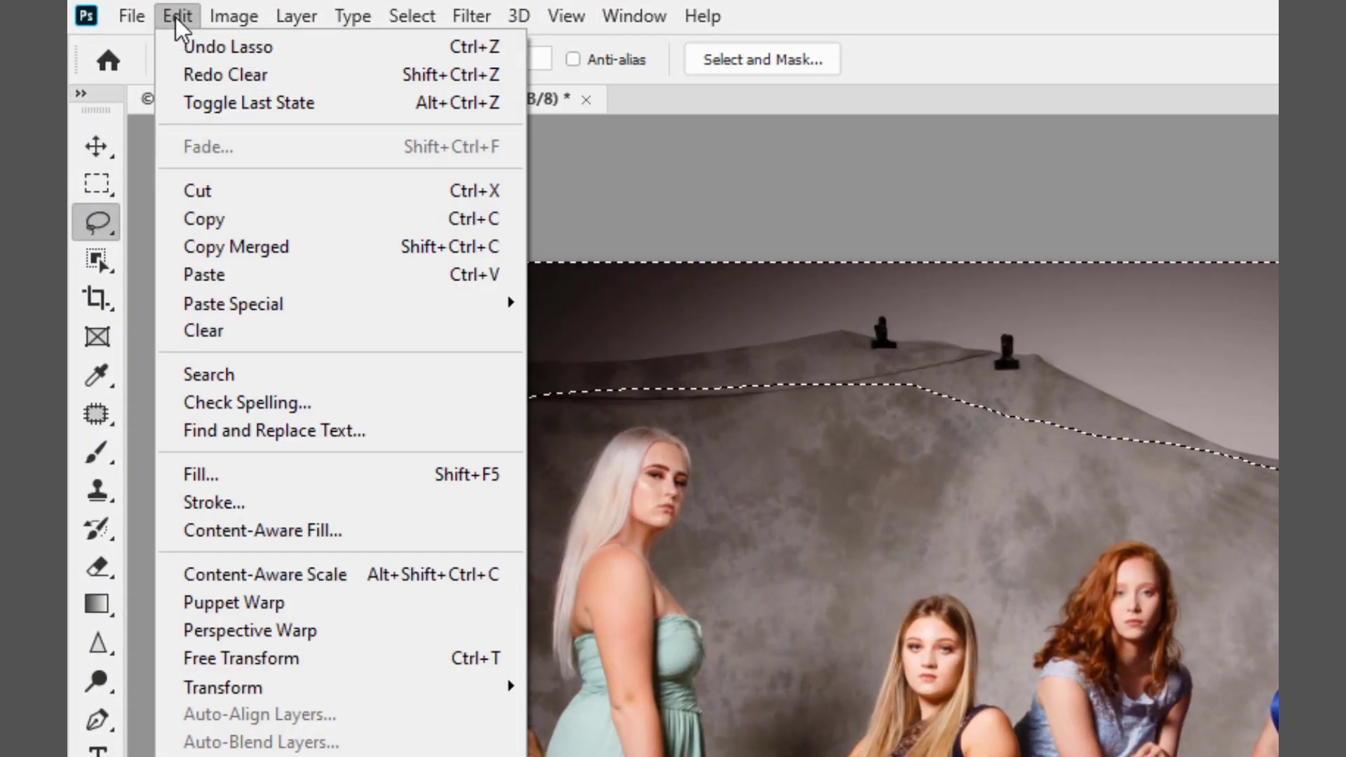
left_click(245, 532)
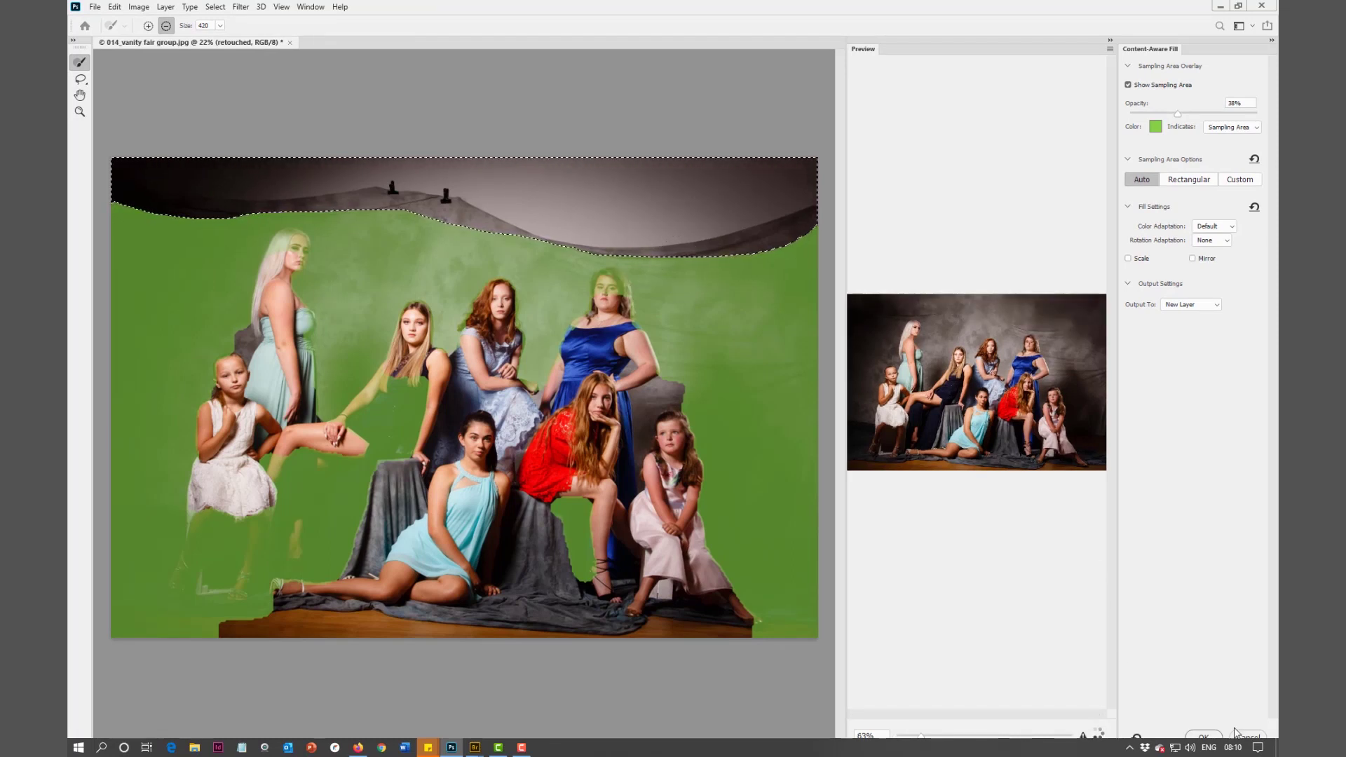
left_click(1204, 738)
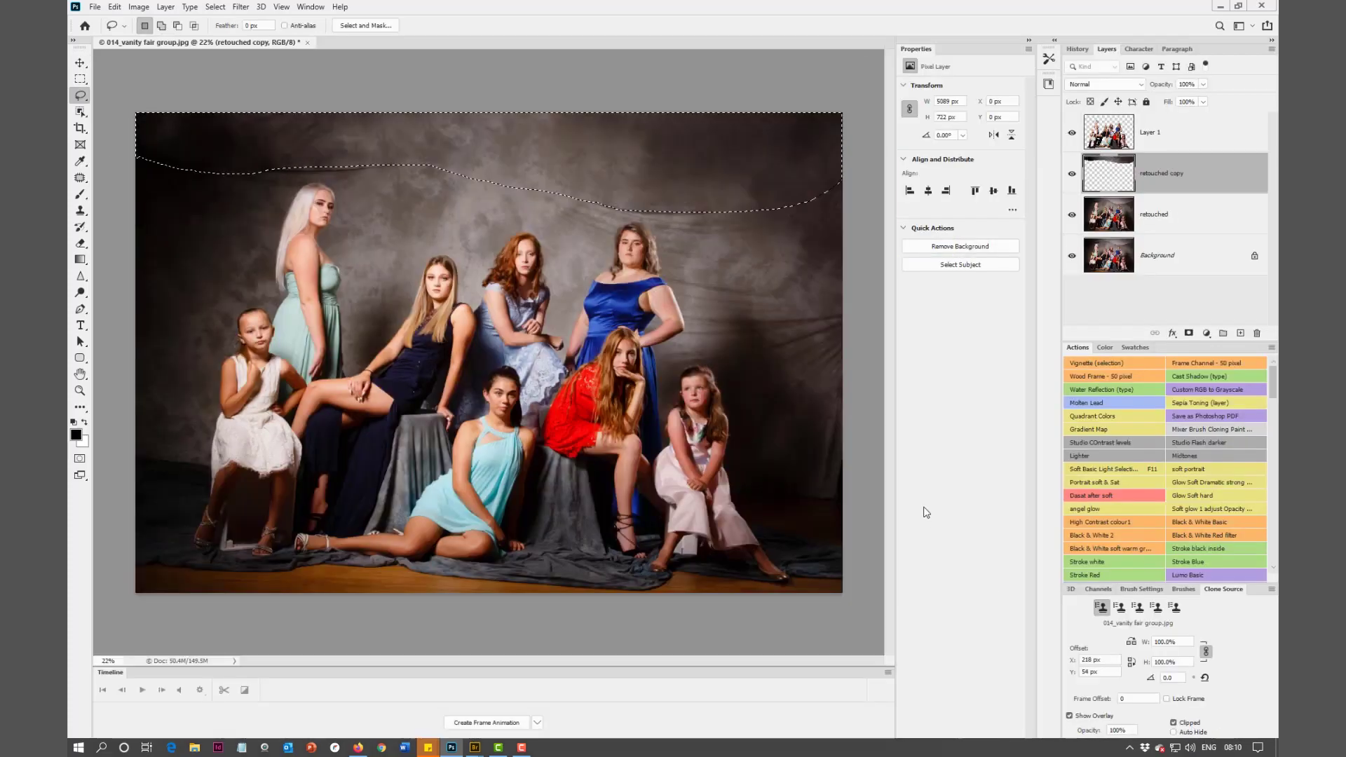
key("ctrl+d")
- On the retouched layer, lasso the bottom-left floor strip and fill it with Content-Aware
left_click(1106, 214)
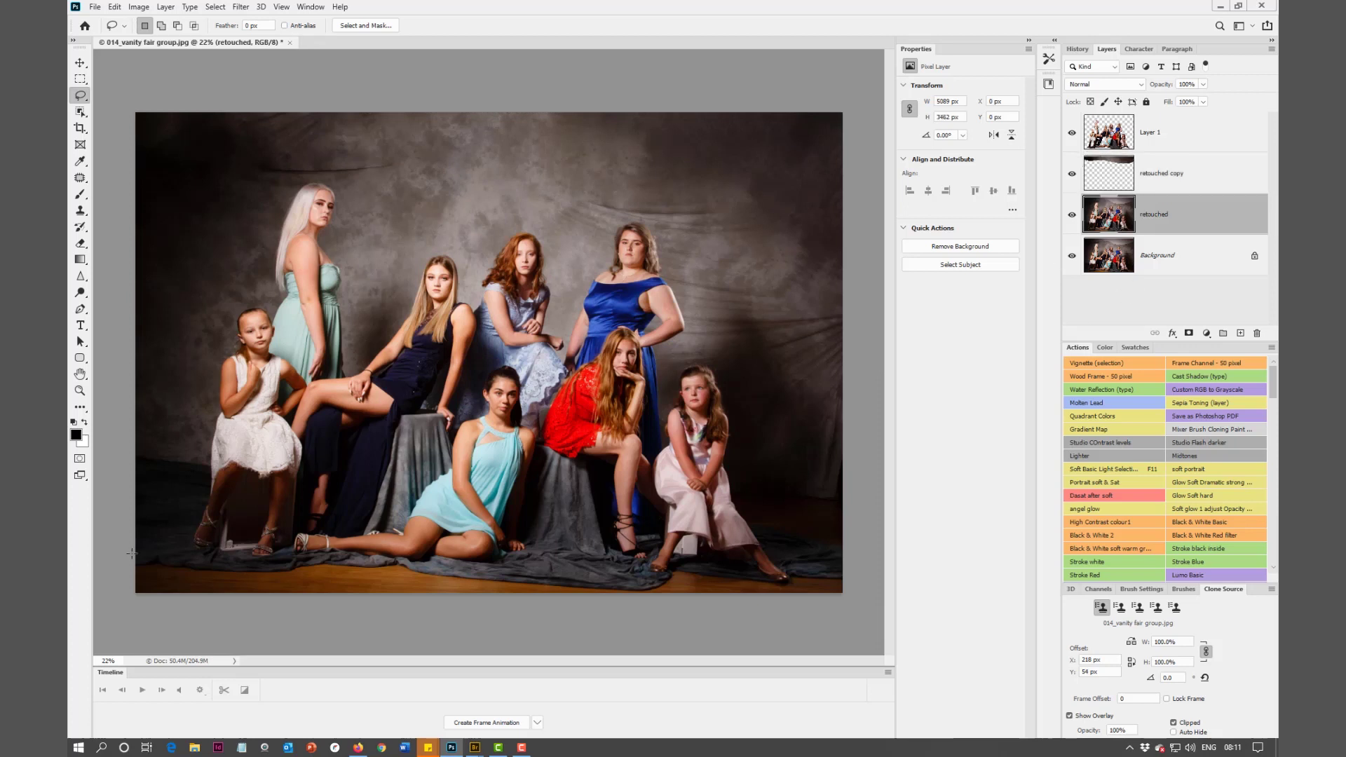
mouse_move(137, 555)
left_mouse_down()
mouse_move(628, 579)
mouse_move(620, 615)
mouse_move(285, 633)
mouse_move(136, 609)
left_mouse_up()
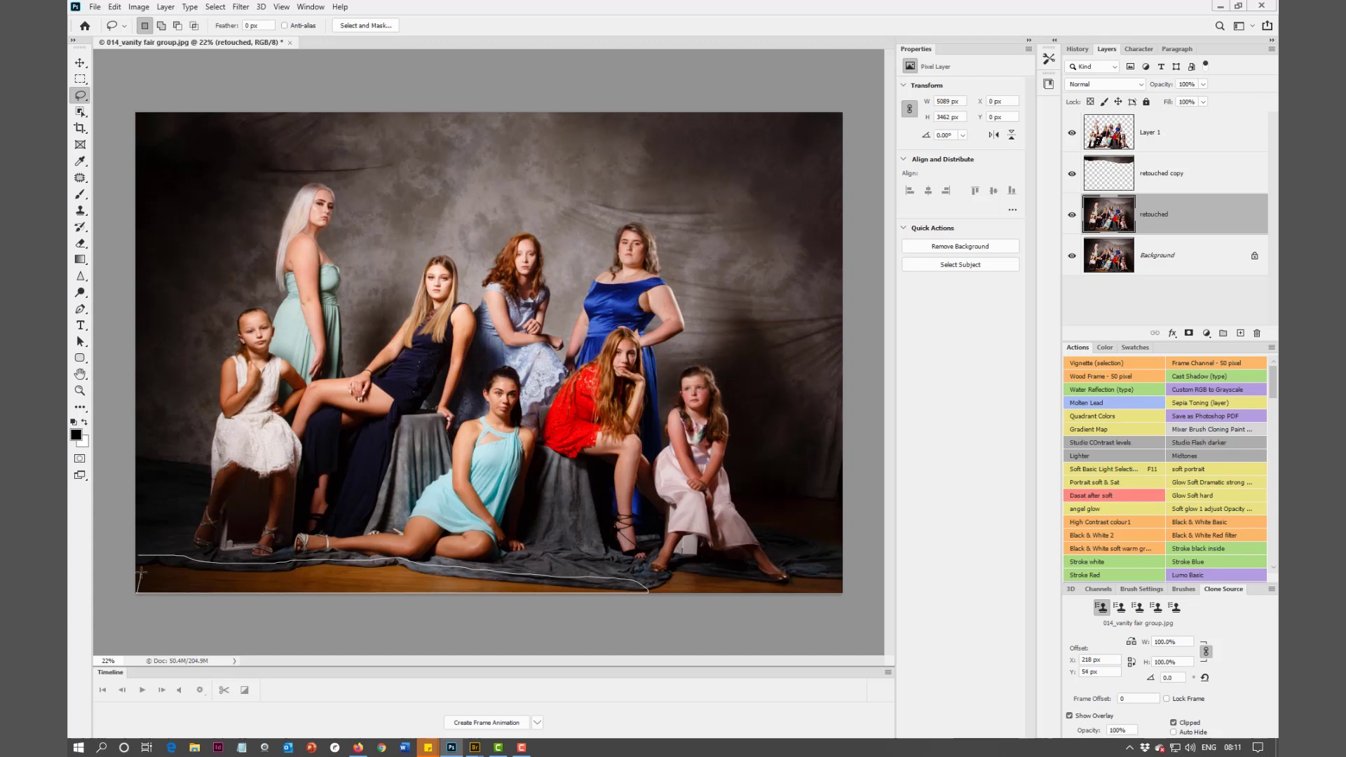
left_click_drag(127, 567, 130, 594)
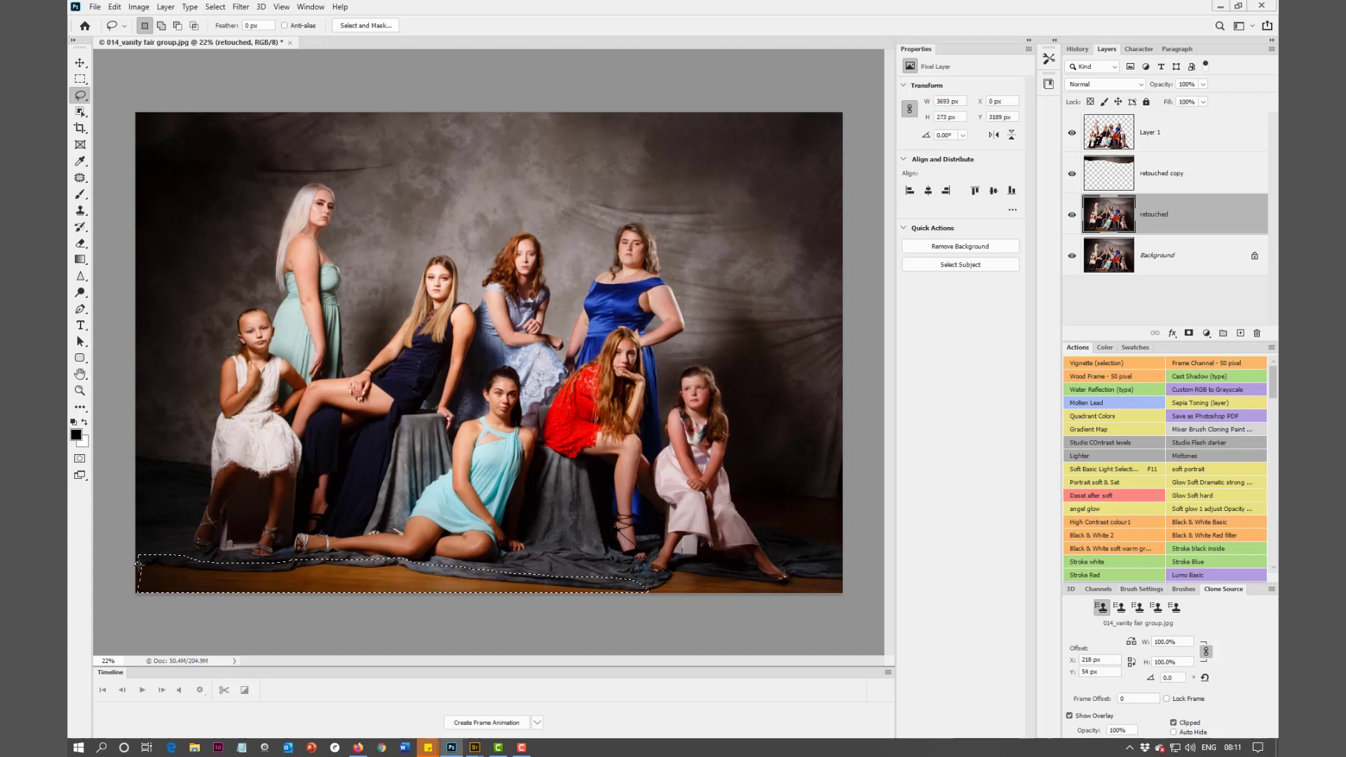
key("shift")
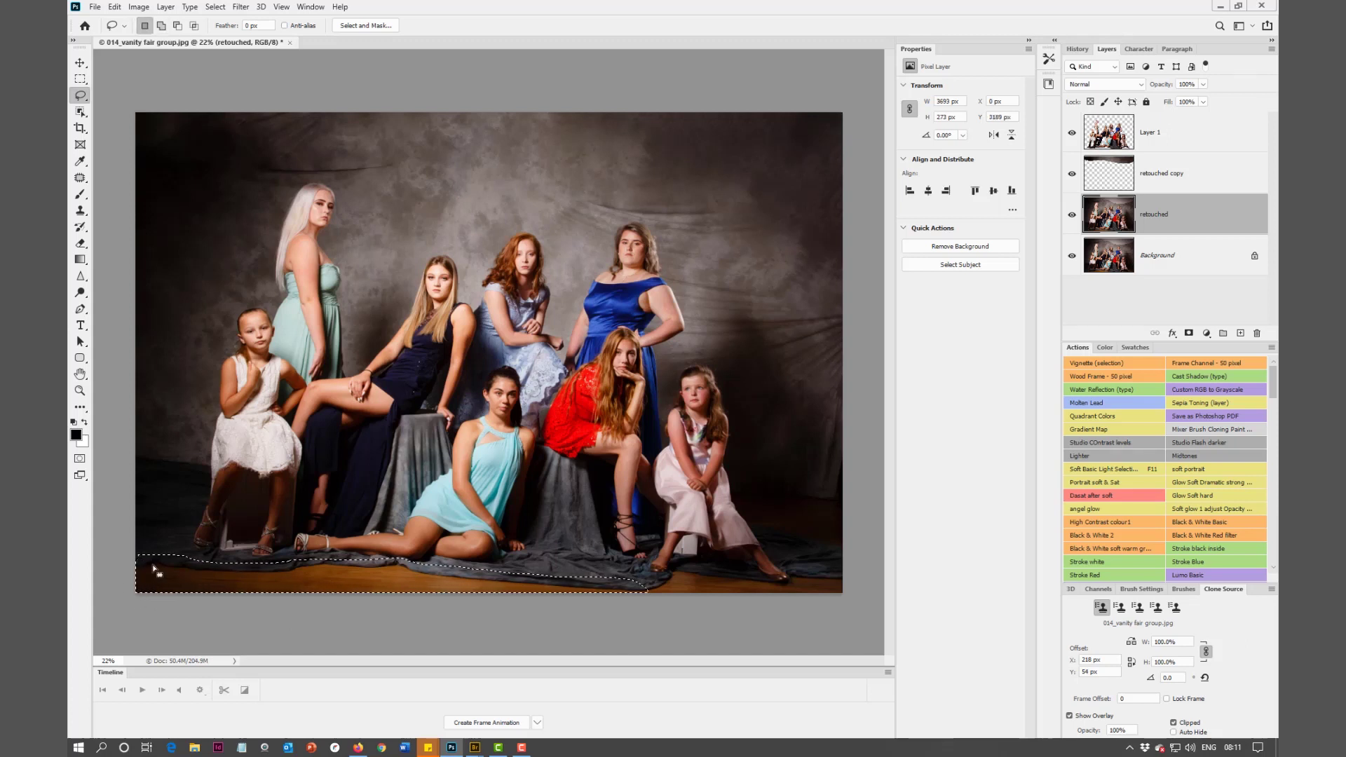
left_click(114, 6)
left_click(175, 226)
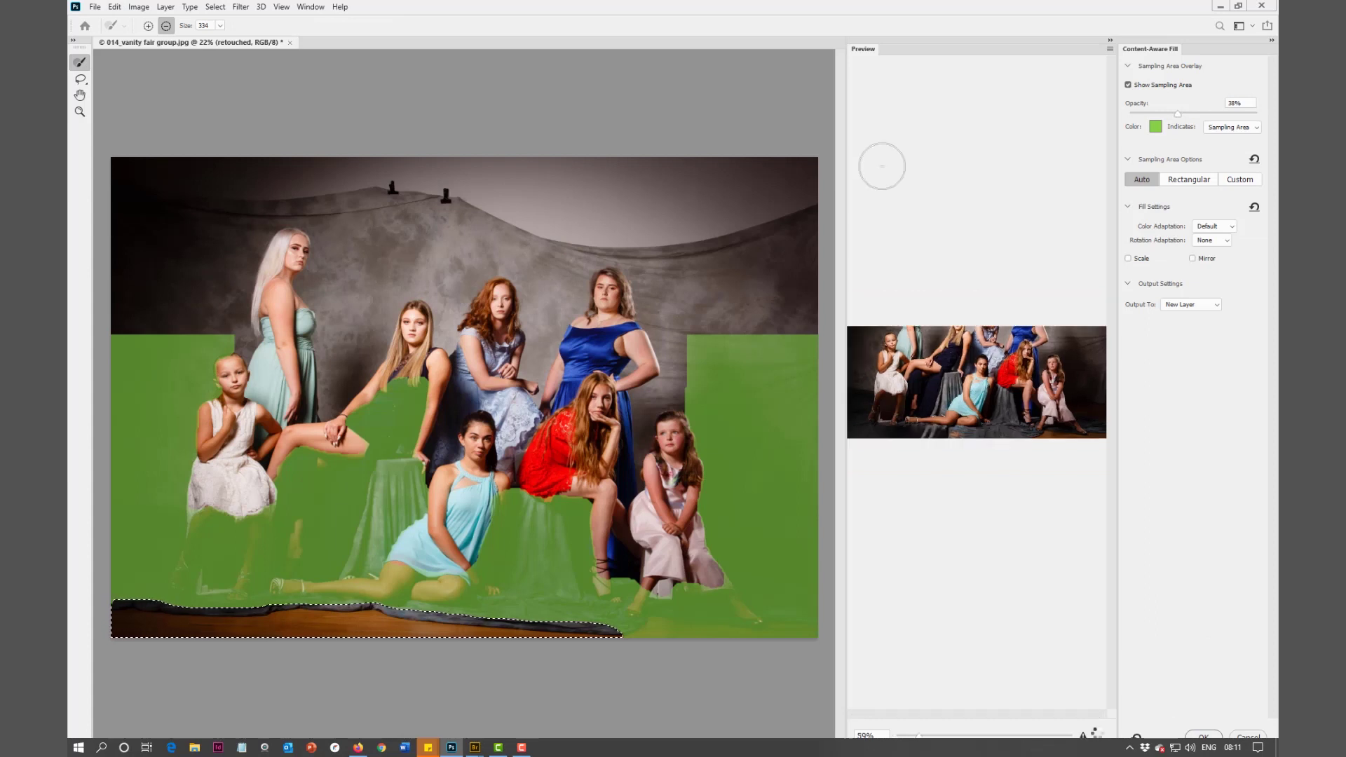
left_click(1213, 738)
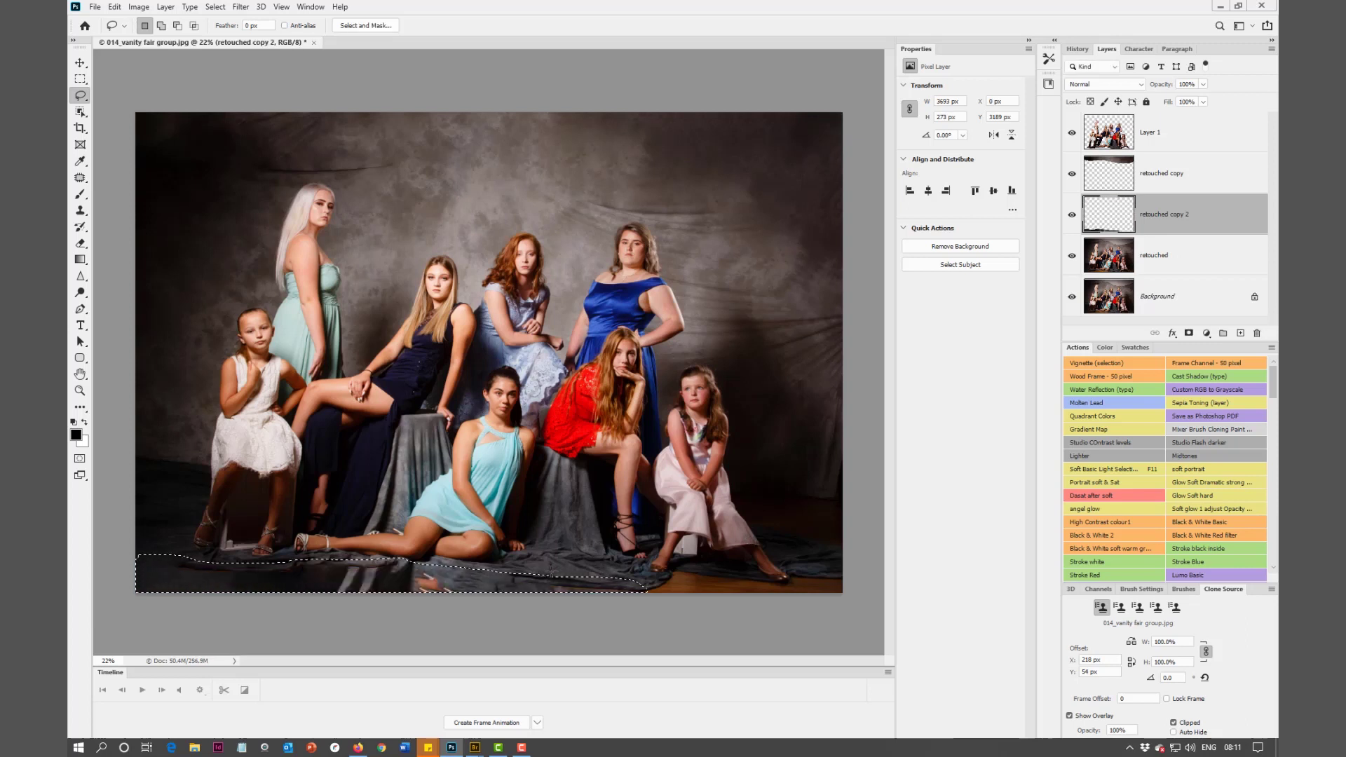
- Clone grey cloth over the light streaks along the bottom edge
key("ctrl+d")
key("s")
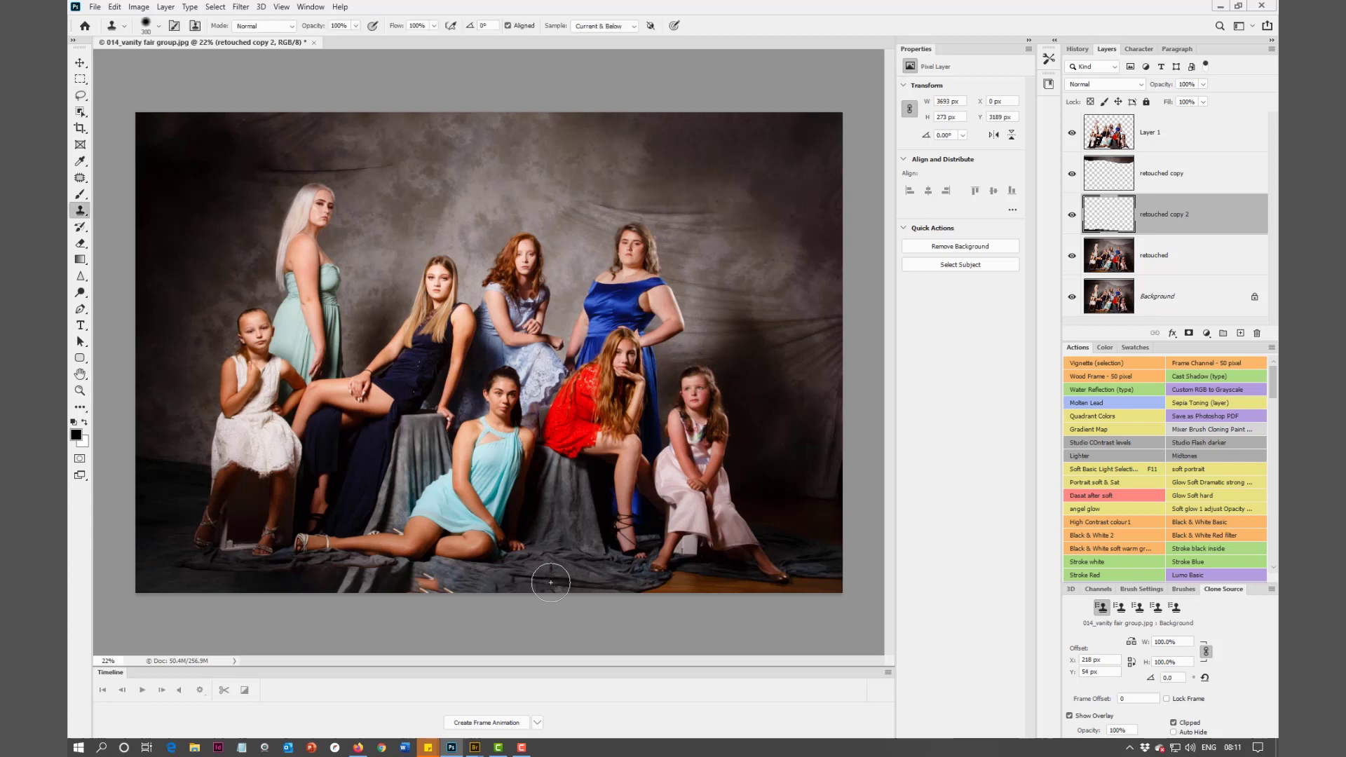
left_click(493, 590, "alt")
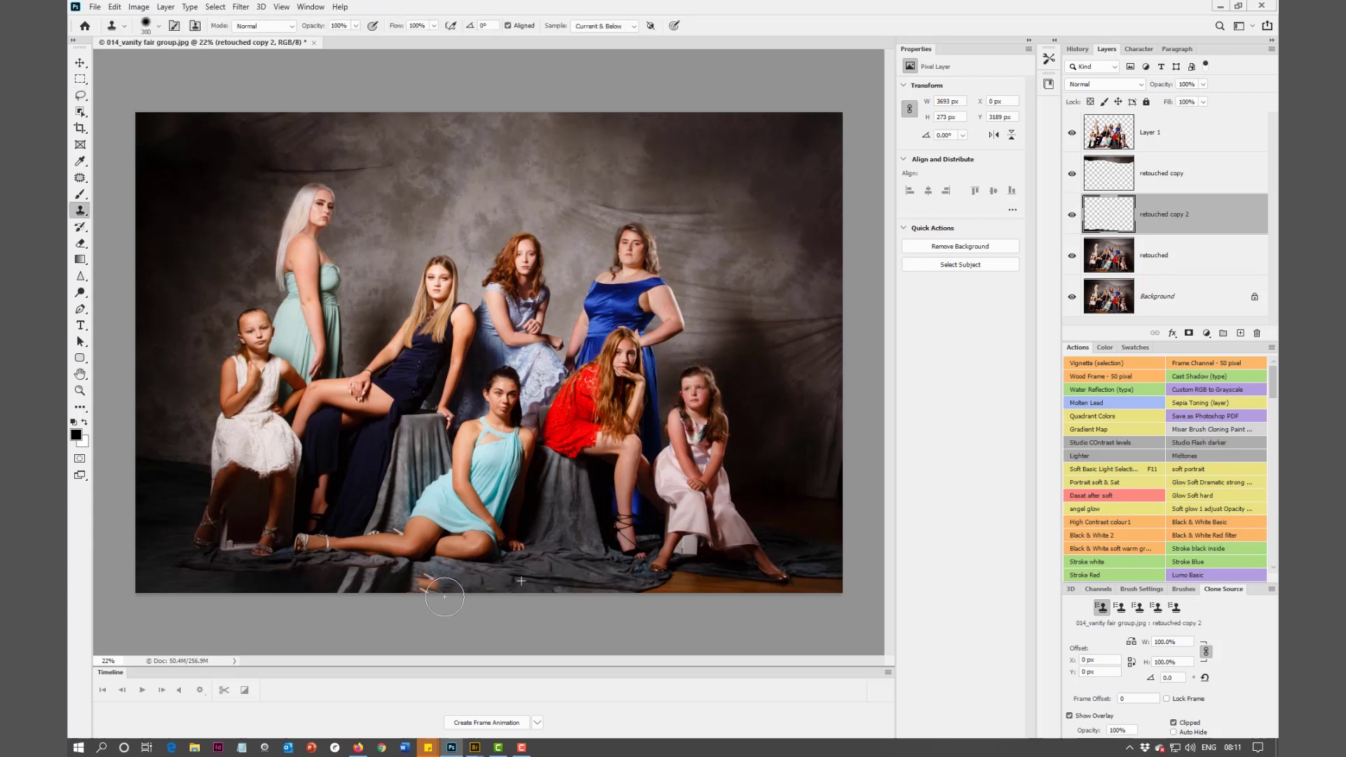
mouse_move(452, 584)
left_mouse_down()
mouse_move(320, 588)
mouse_move(434, 581)
mouse_move(359, 593)
left_mouse_up()
left_click(299, 591, "alt")
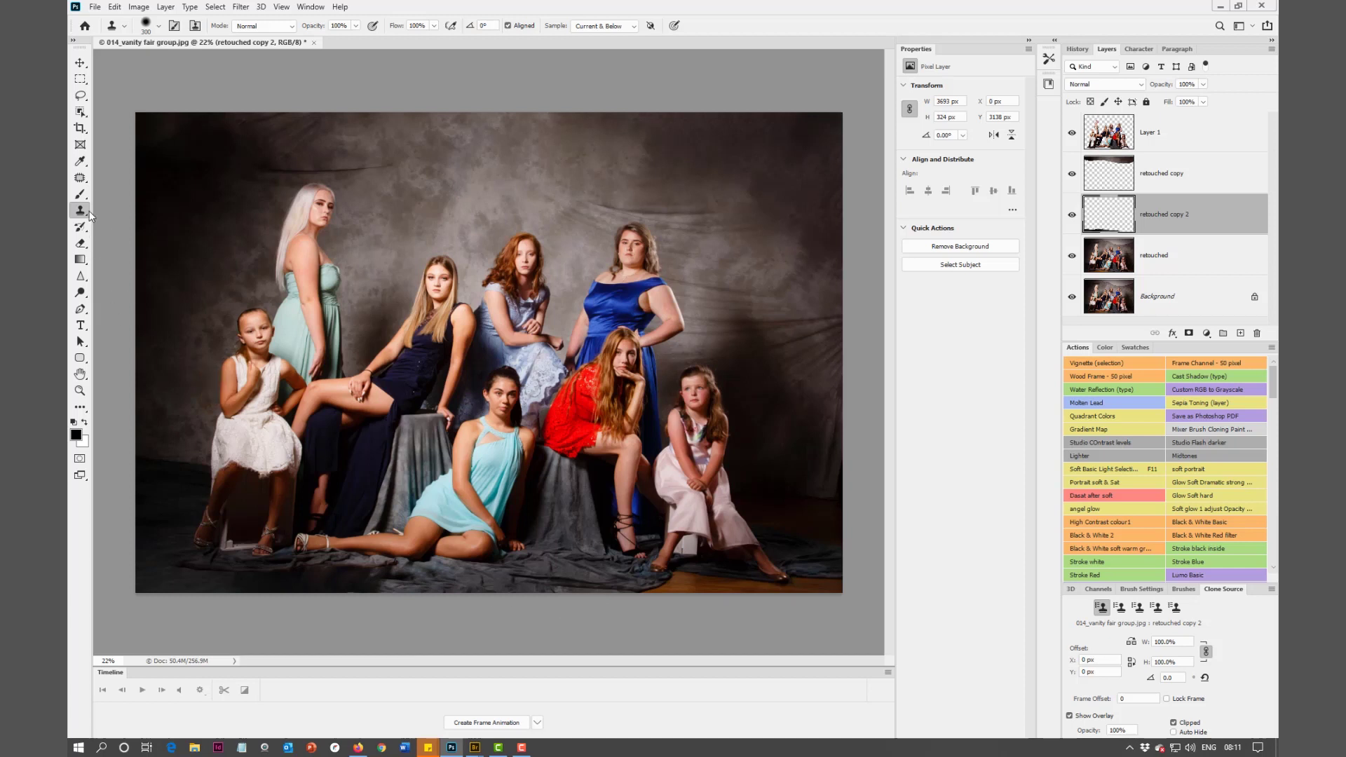
- Lasso the bottom-right wooden floor, clone cloth over it, and deselect
left_click(82, 98)
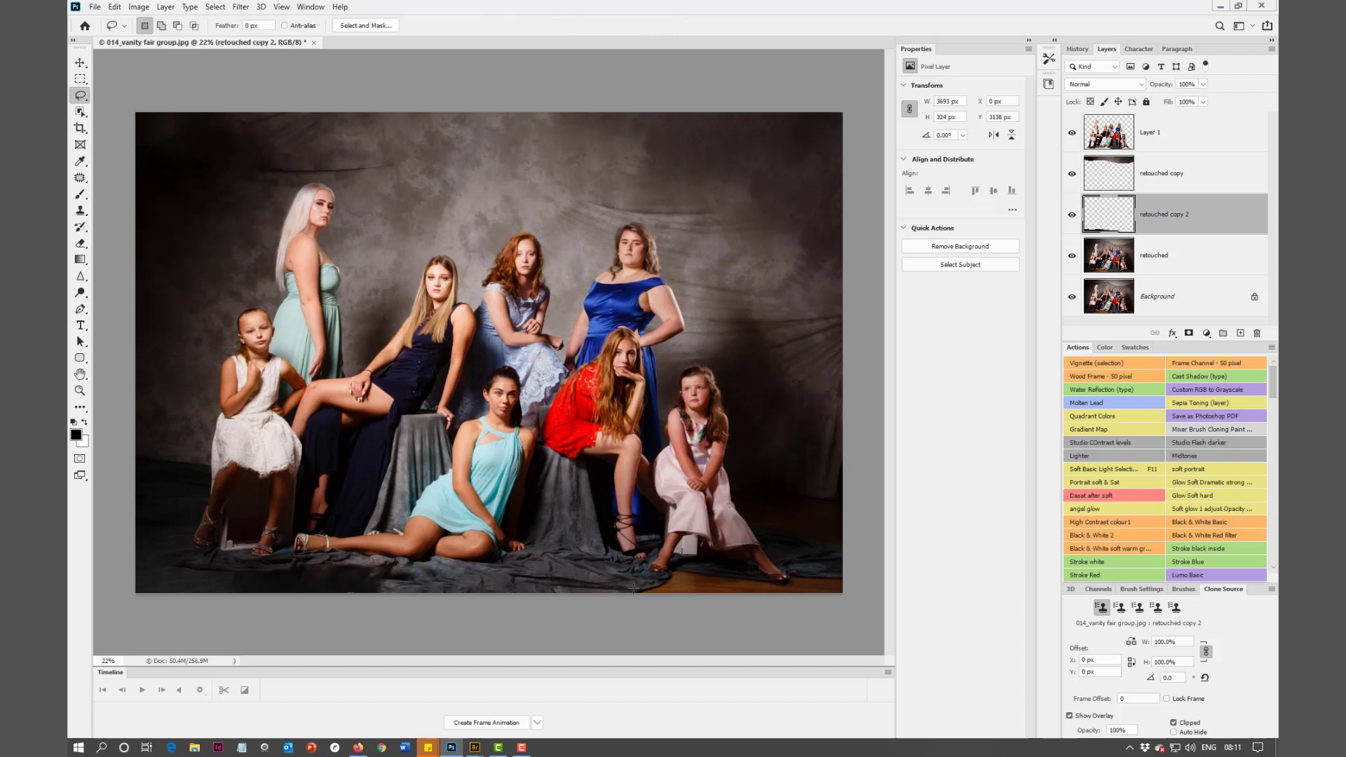
left_click_drag(664, 573, 697, 567)
left_click_drag(758, 630, 627, 630)
key("s")
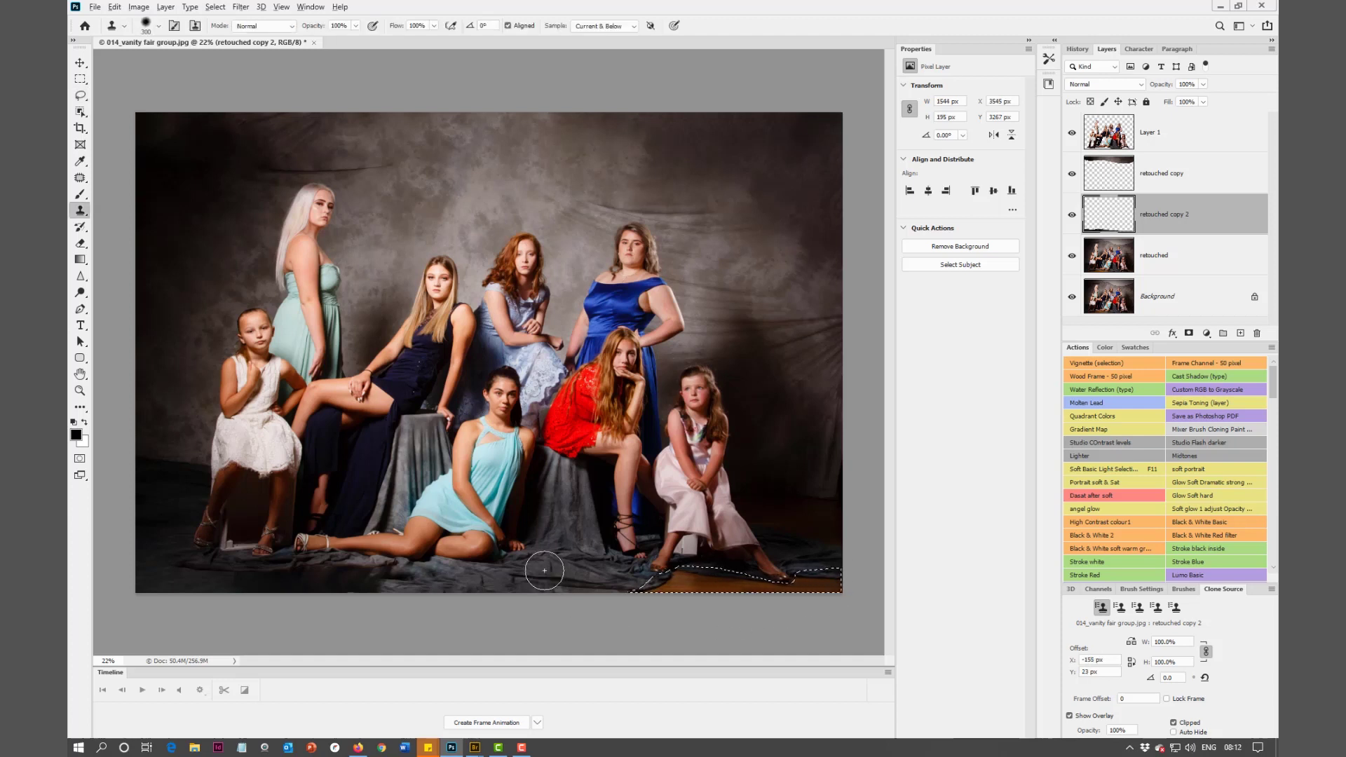
mouse_move(645, 580)
left_mouse_down()
mouse_move(707, 587)
mouse_move(650, 587)
mouse_move(745, 587)
mouse_move(624, 586)
mouse_move(773, 592)
mouse_move(746, 595)
mouse_move(824, 562)
mouse_move(821, 580)
mouse_move(834, 578)
mouse_move(829, 553)
mouse_move(832, 571)
mouse_move(783, 595)
left_mouse_up()
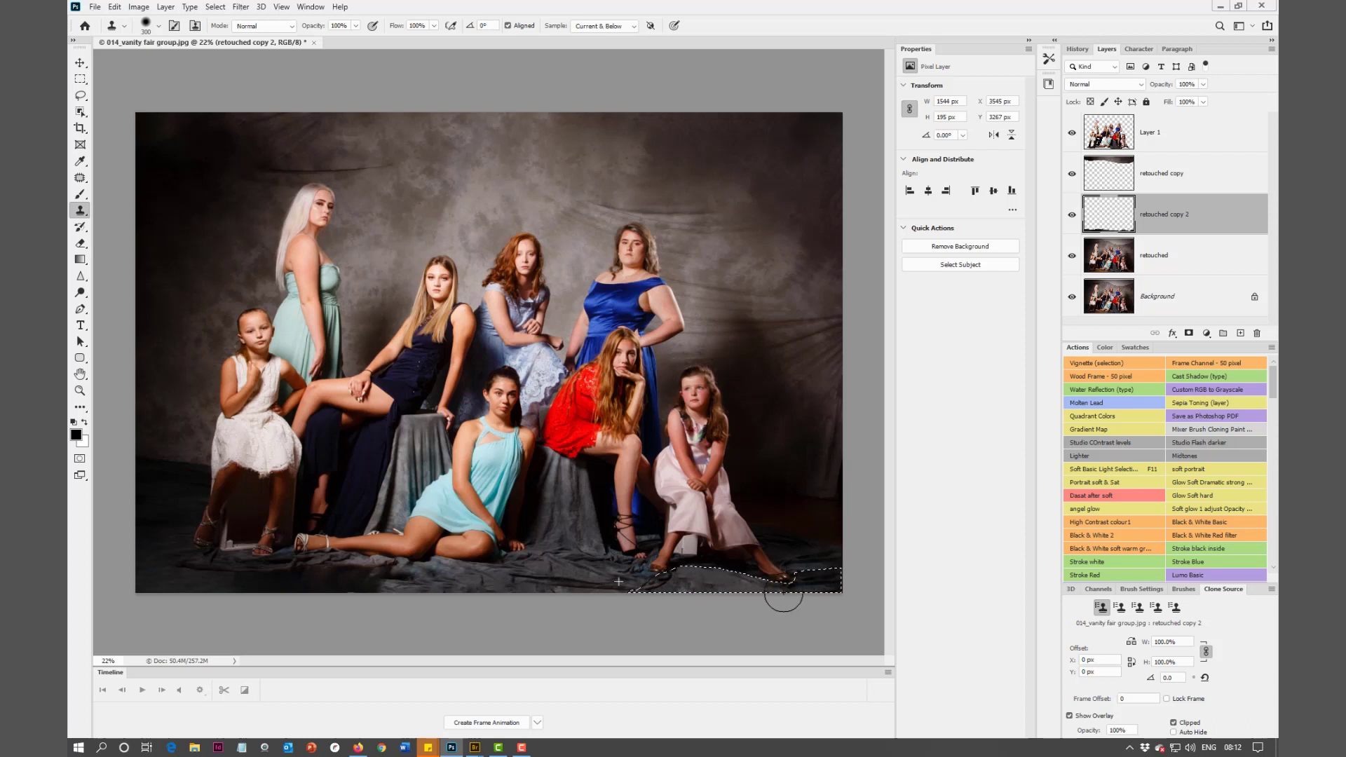
key("ctrl+d")
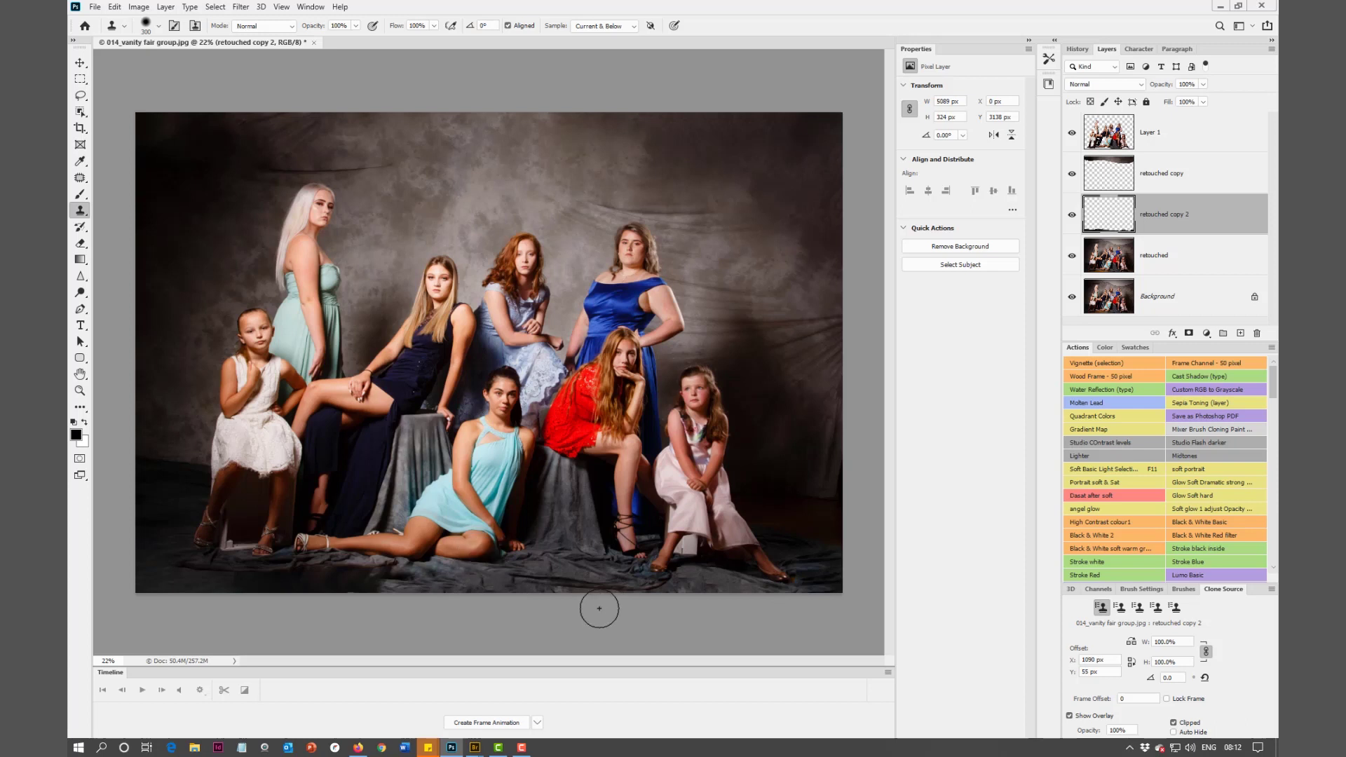
- Delete all the retouching layers from Layer 1 down to retouched
left_click(1172, 142)
left_click(1180, 258, "shift")
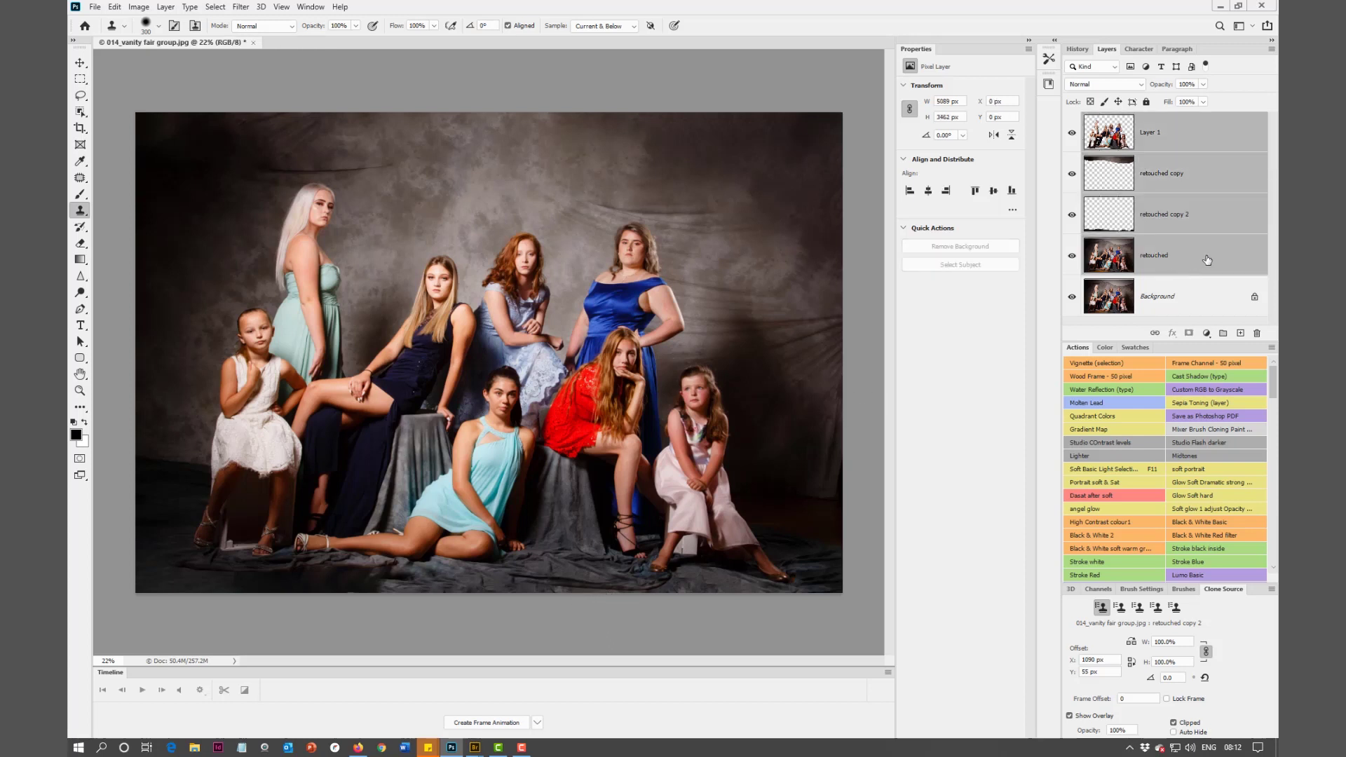
left_click_drag(1201, 260, 1258, 332)
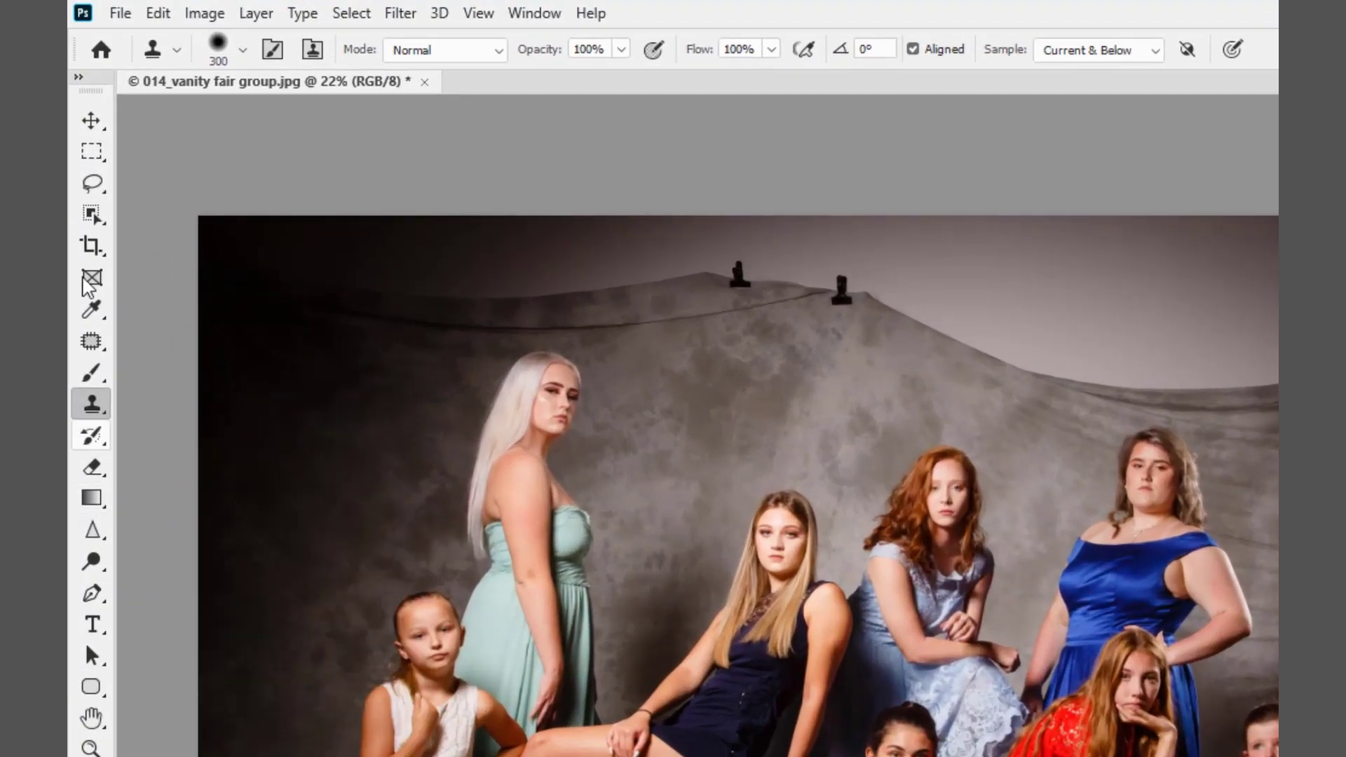
- Select Subject, copy the people onto a new Layer 1, and select Background
left_click(98, 219)
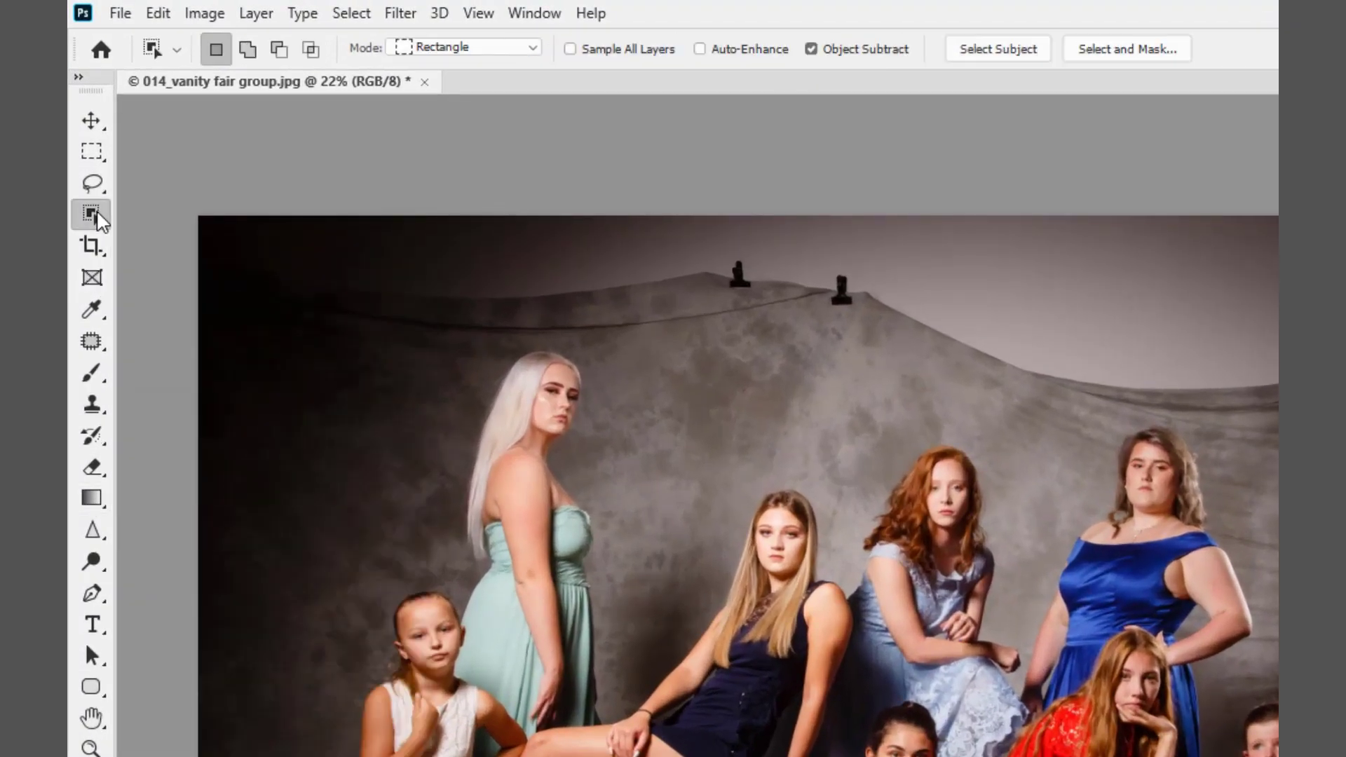
left_click(1010, 51)
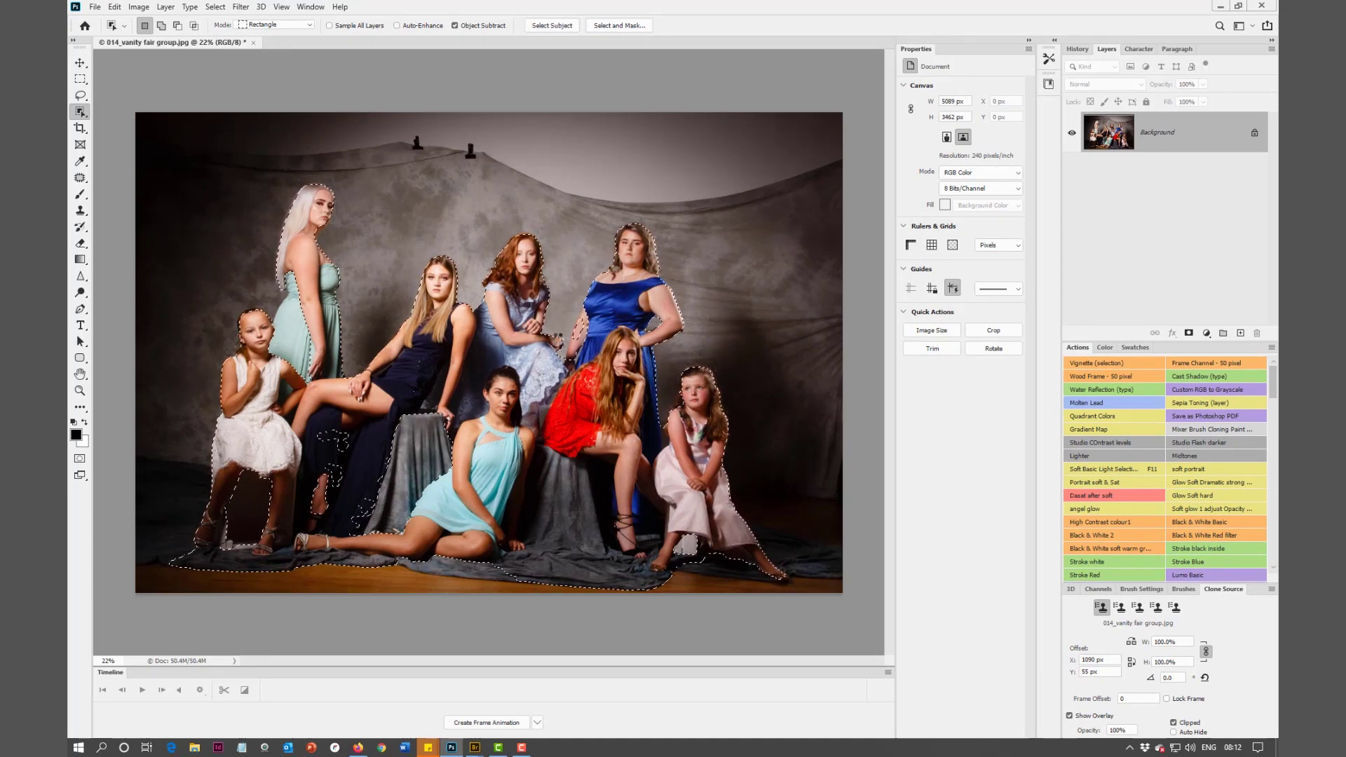
key("ctrl+j")
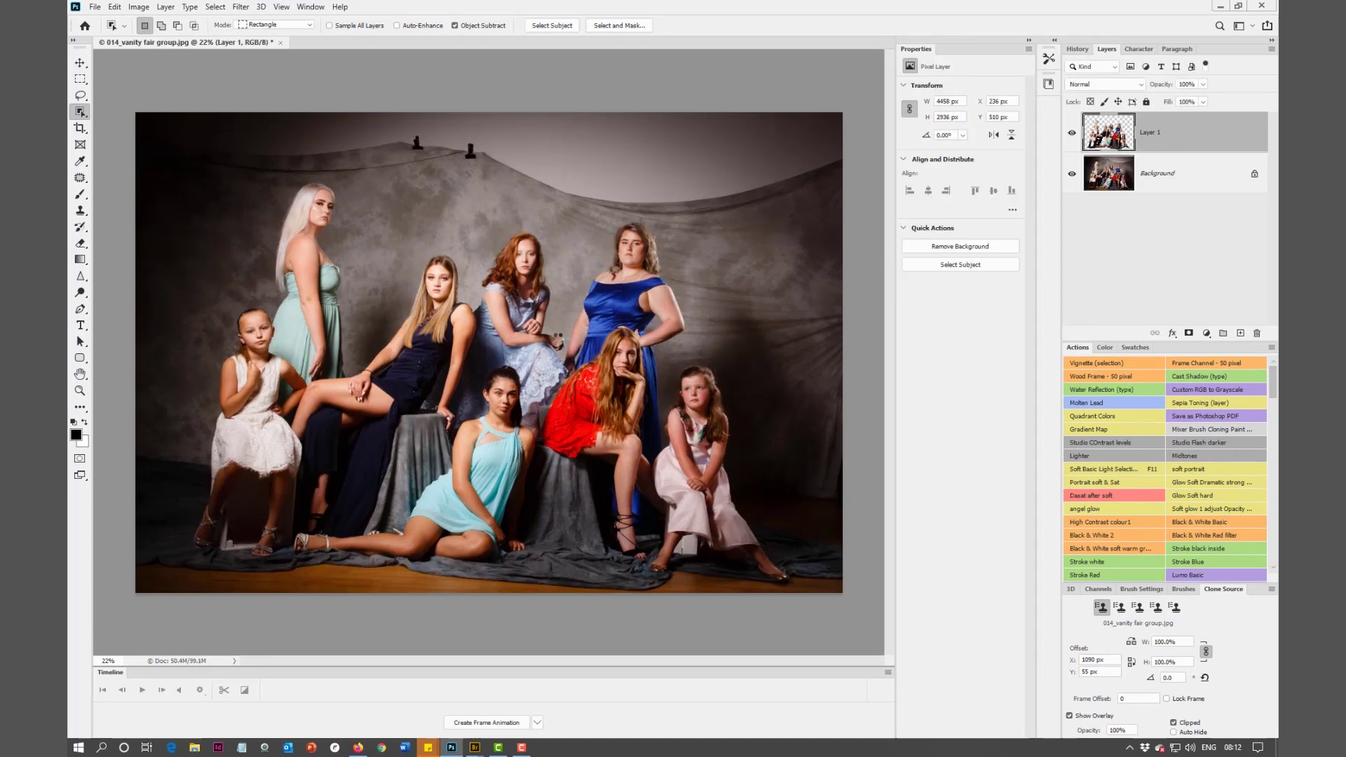
left_click(1178, 173)
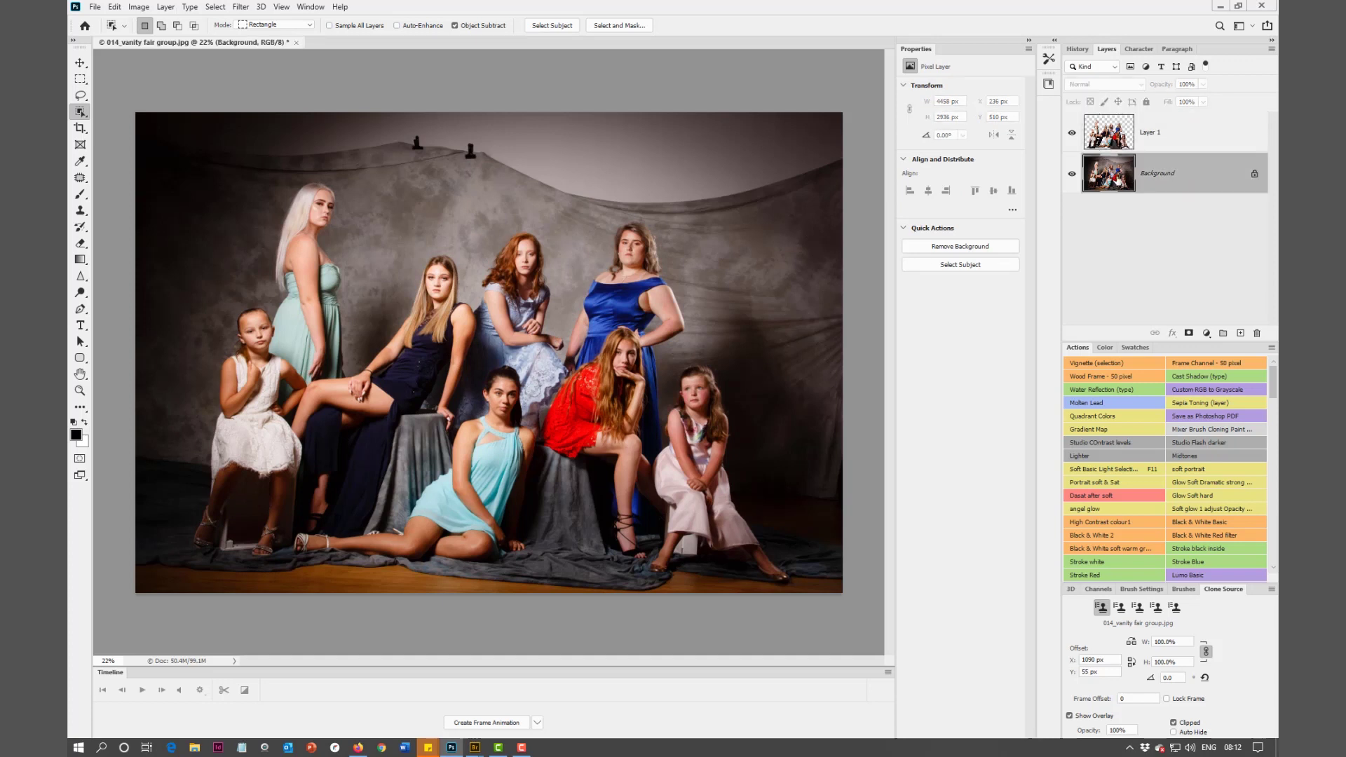
- Lasso the wall above the backdrop and Content-Aware fill it, then begin outlining the bottom floor strip
left_click(89, 101)
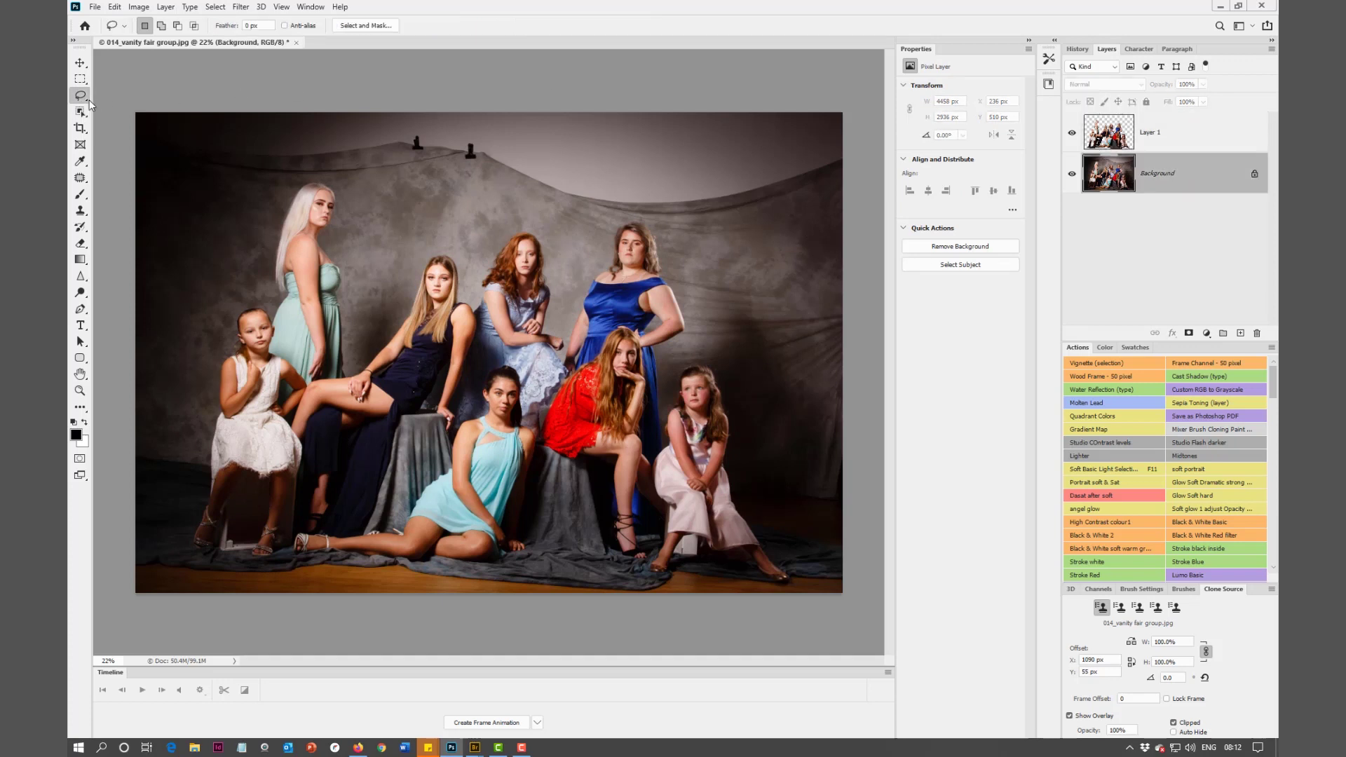
left_click_drag(164, 167, 474, 177)
mouse_move(584, 203)
left_mouse_down()
mouse_move(754, 211)
mouse_move(855, 173)
left_mouse_up()
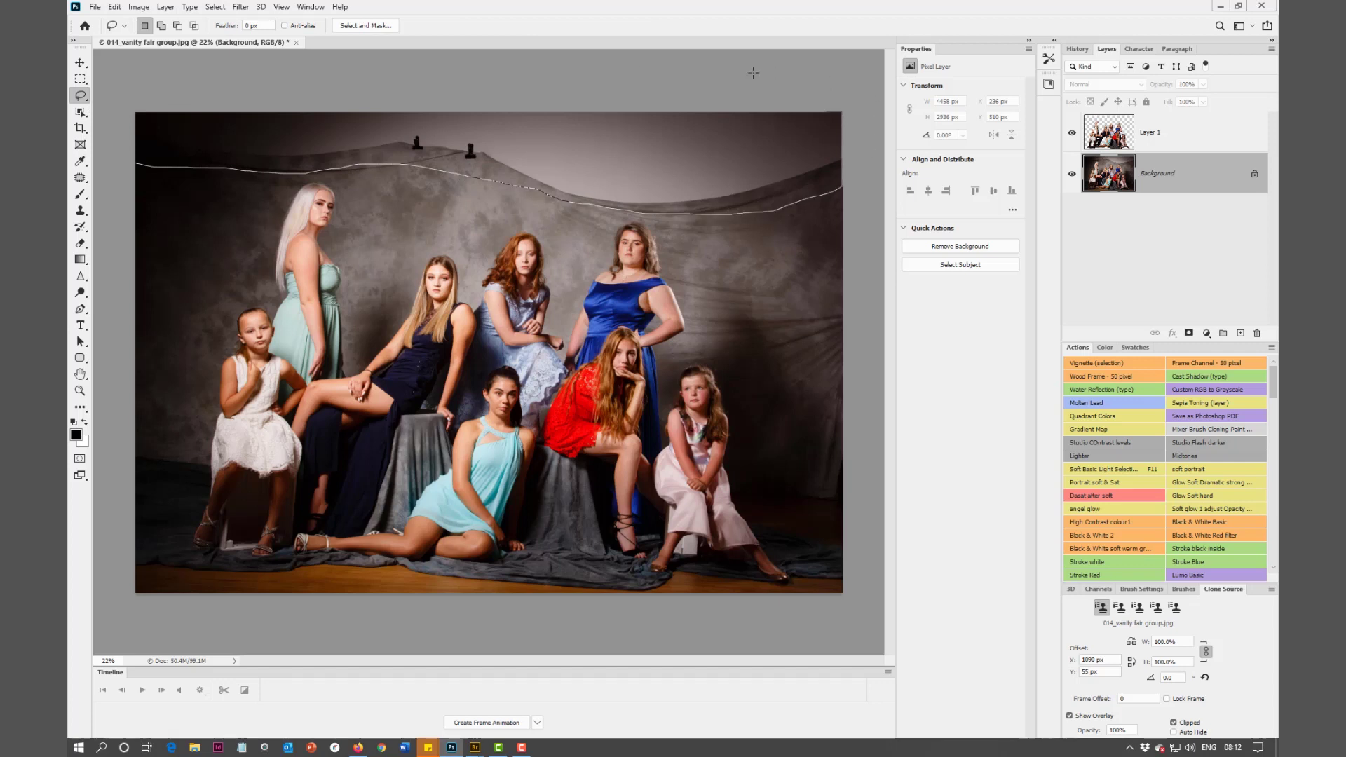
left_click_drag(753, 72, 233, 65)
left_click_drag(99, 163, 99, 162)
key("shift+F5")
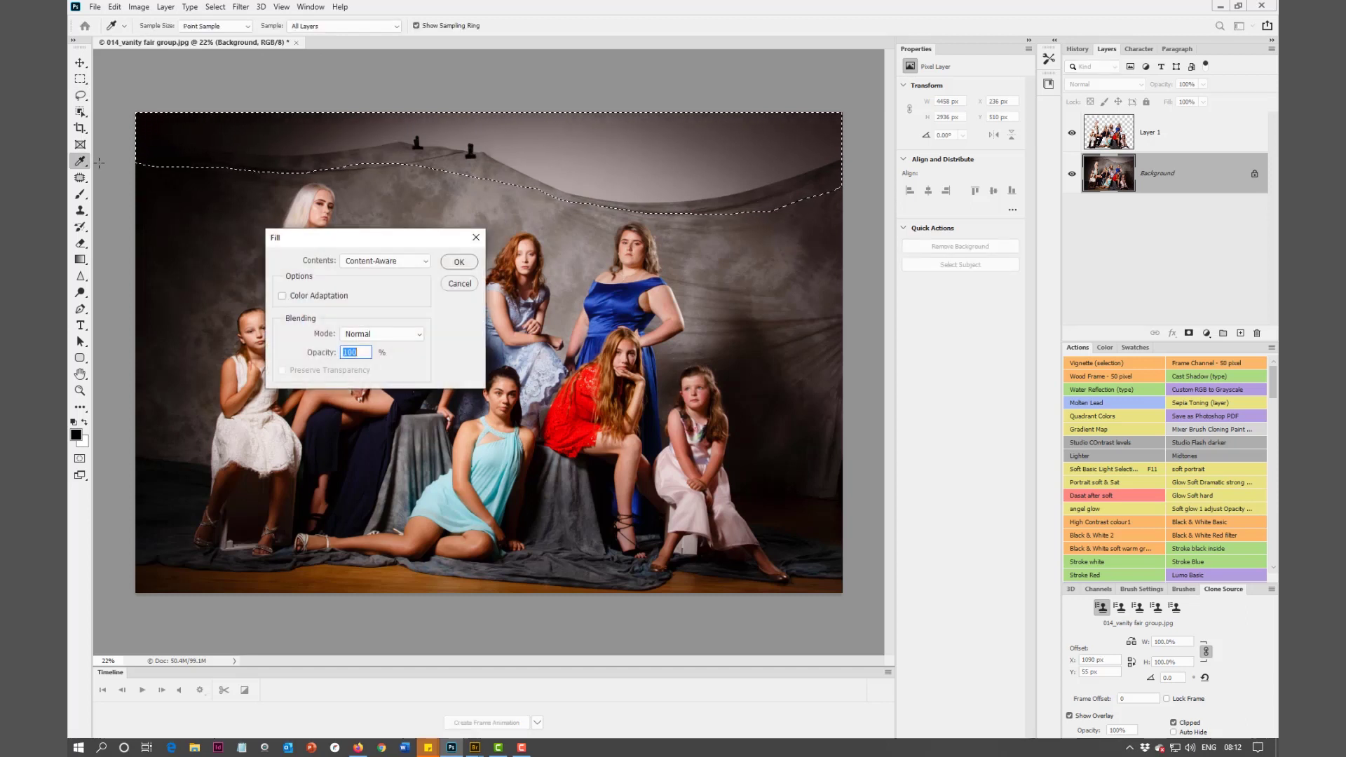
left_click(465, 267)
key("l")
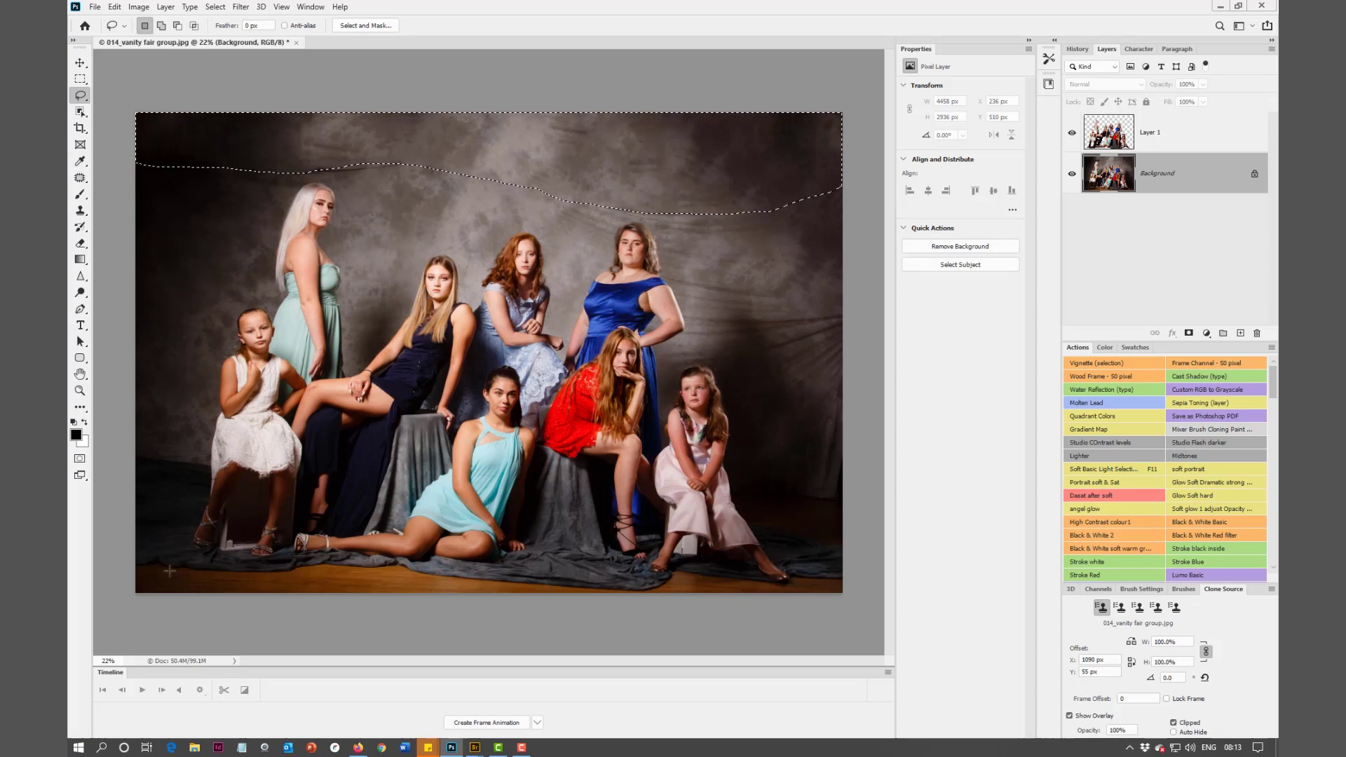
left_click_drag(145, 555, 300, 564)
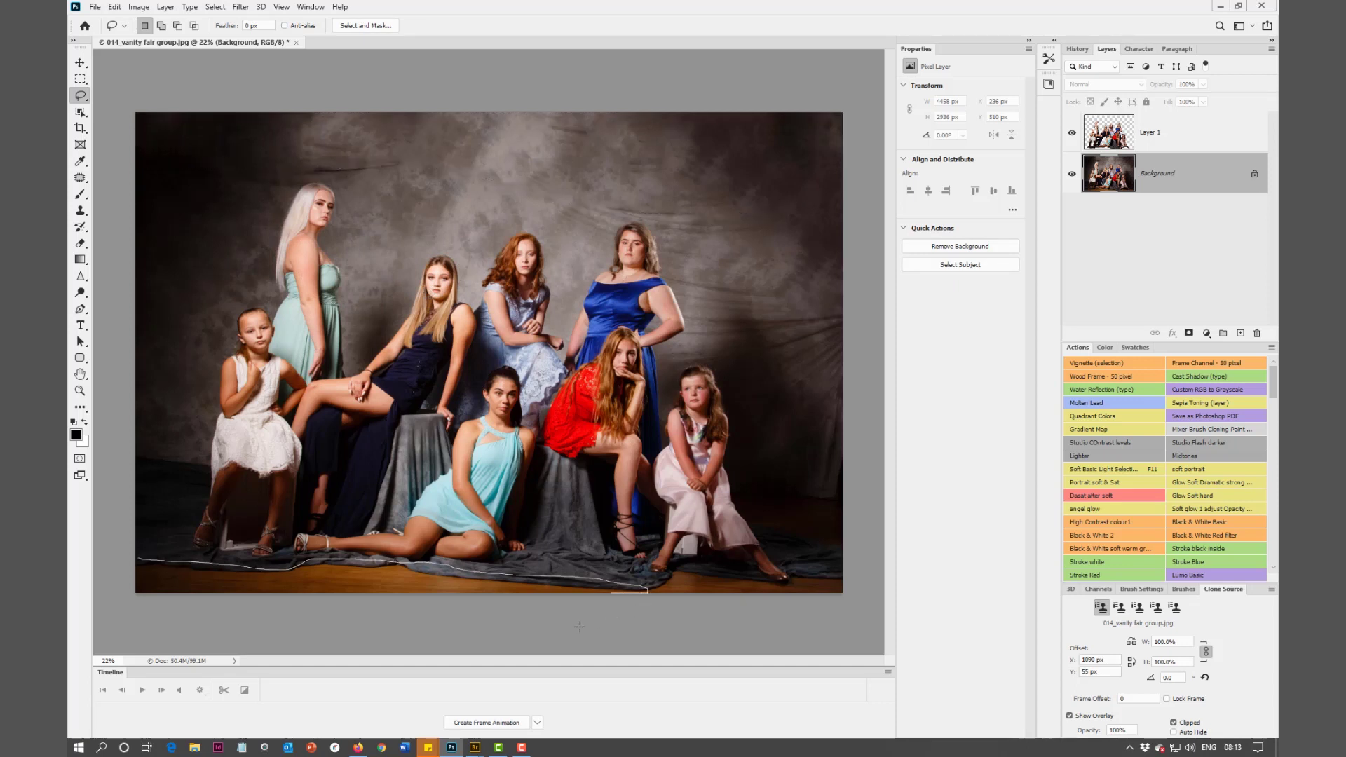
- Finish lassoing the bottom floor strip, Content-Aware fill it, and deselect
mouse_move(580, 626)
left_mouse_down()
mouse_move(396, 639)
mouse_move(119, 624)
left_mouse_up()
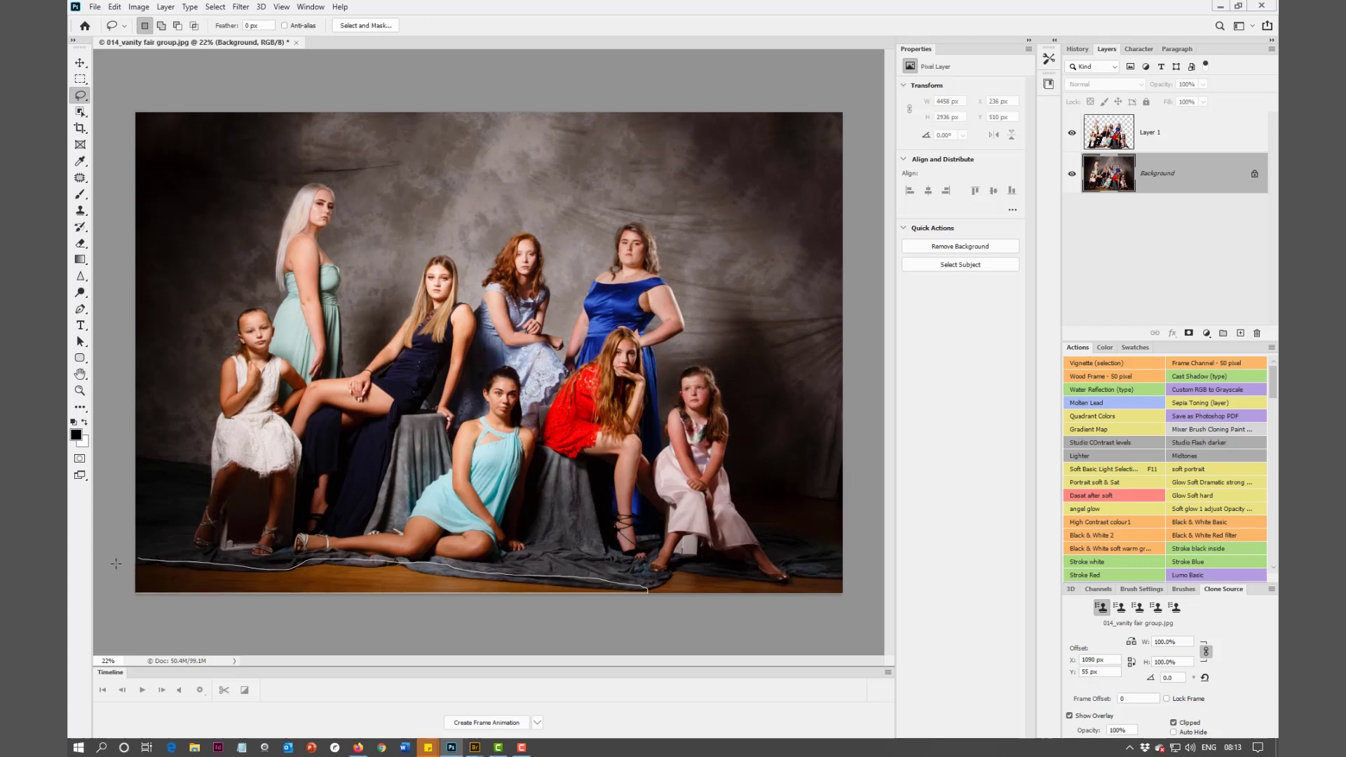
left_click_drag(116, 563, 110, 553)
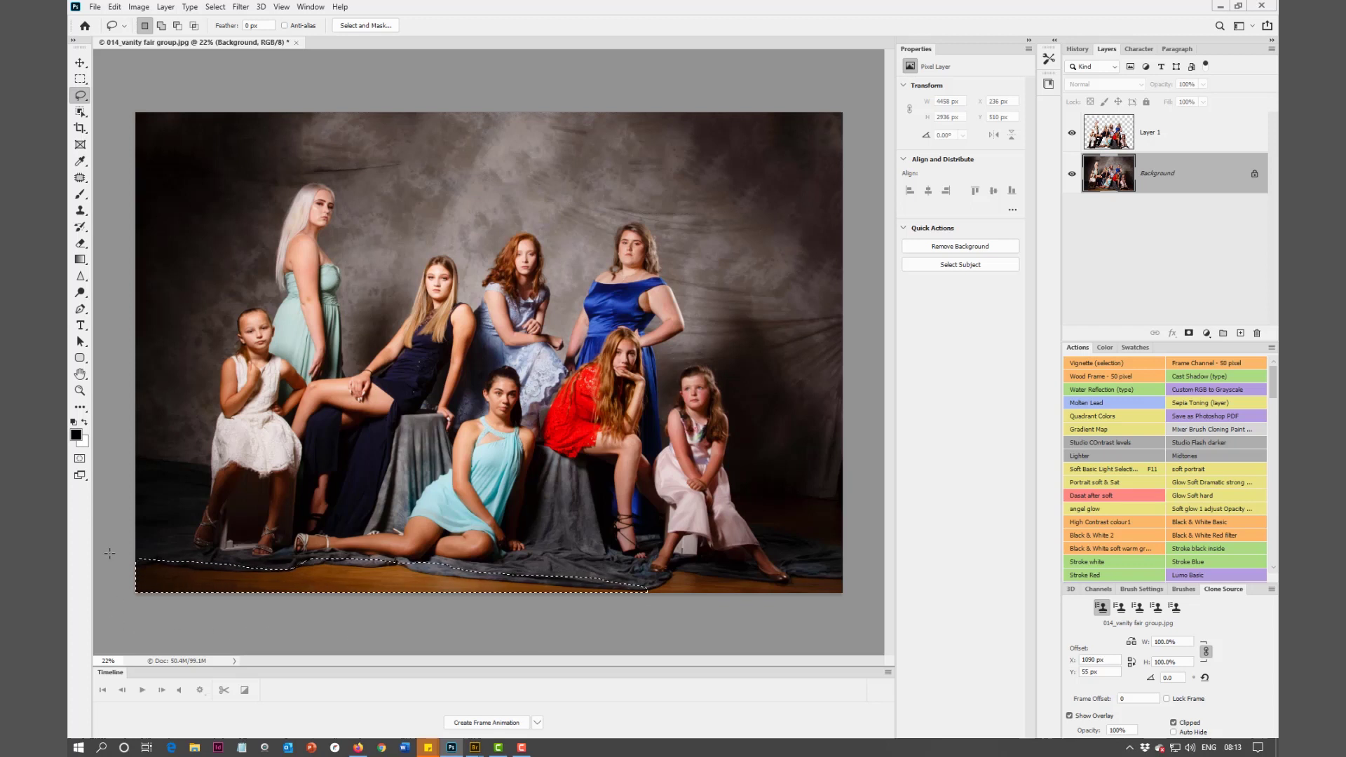
key("shift+BackSpace")
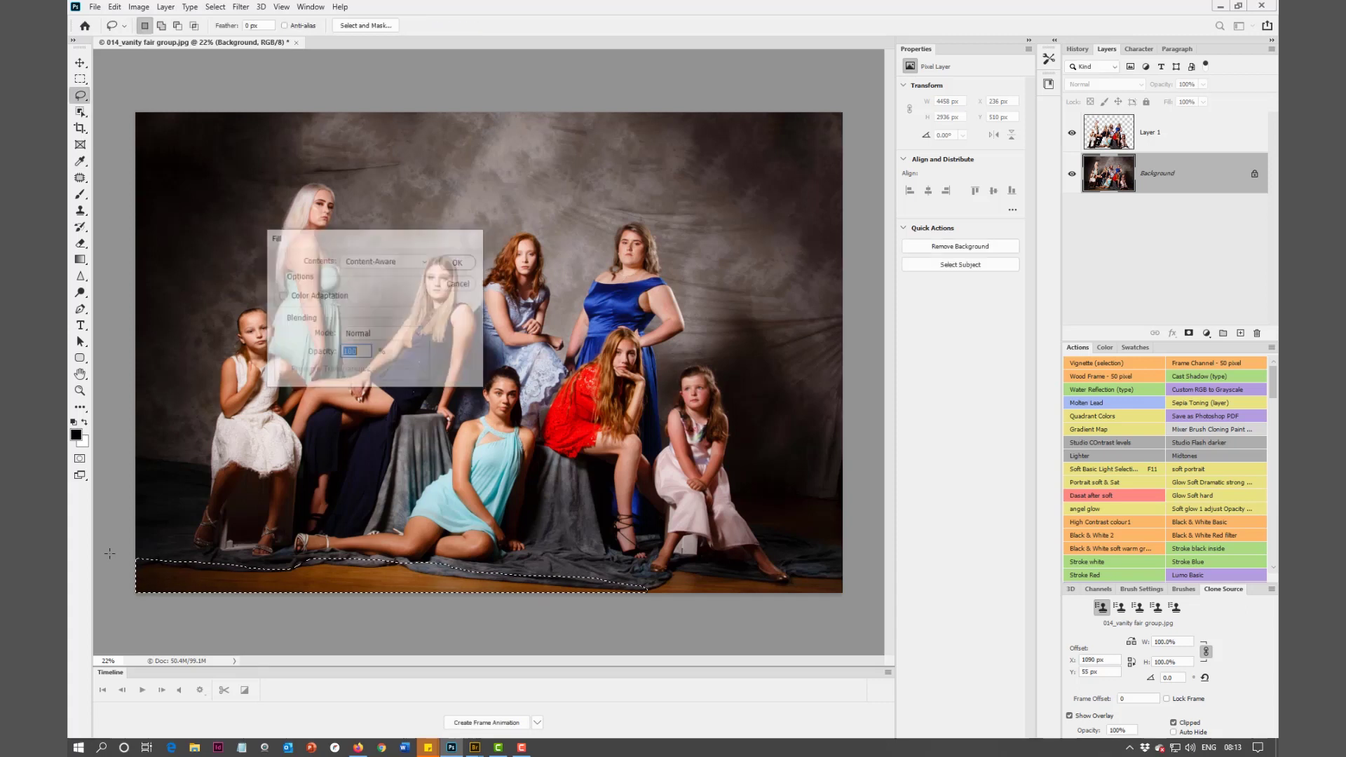
key("Return")
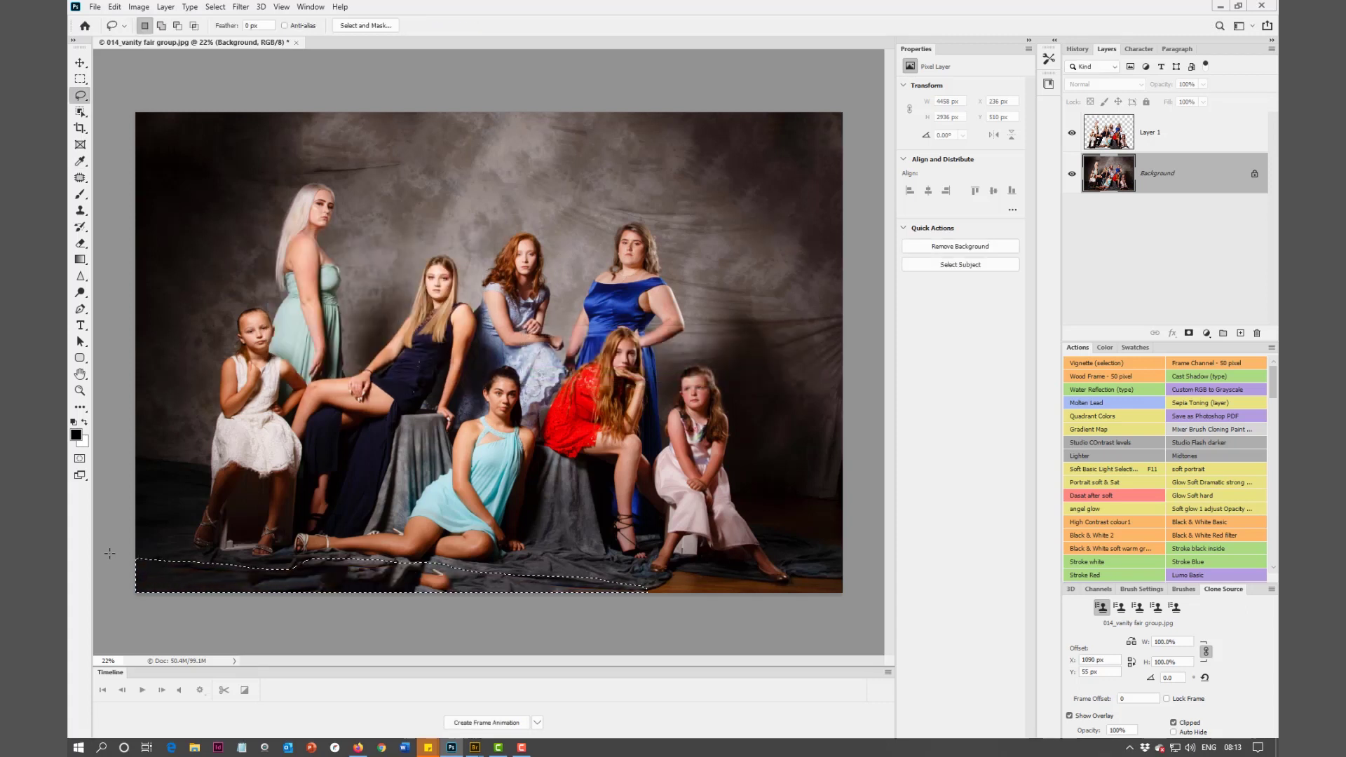
key("ctrl+d")
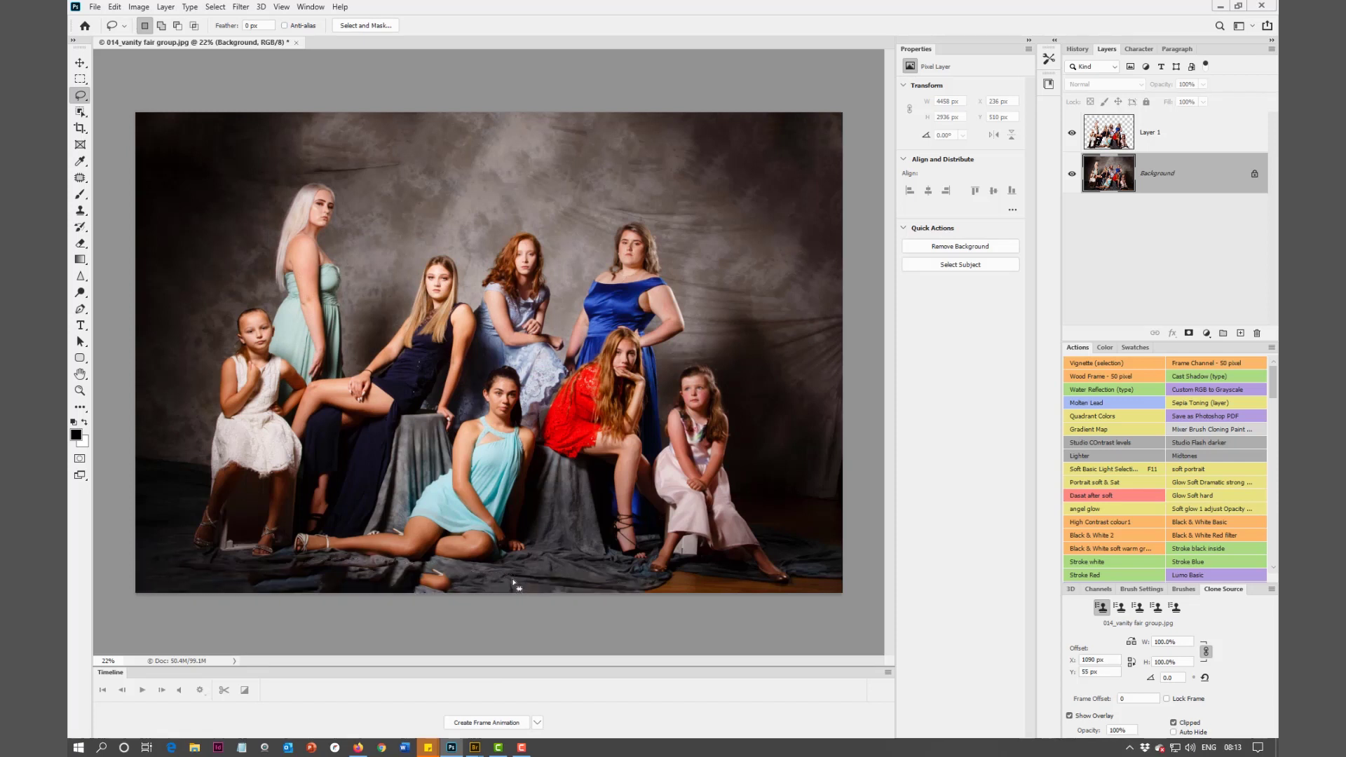
- Clone cloth over leftover bottom-edge patches and zoom into the floor under the girl in pink
key("s")
left_click(475, 580, "alt")
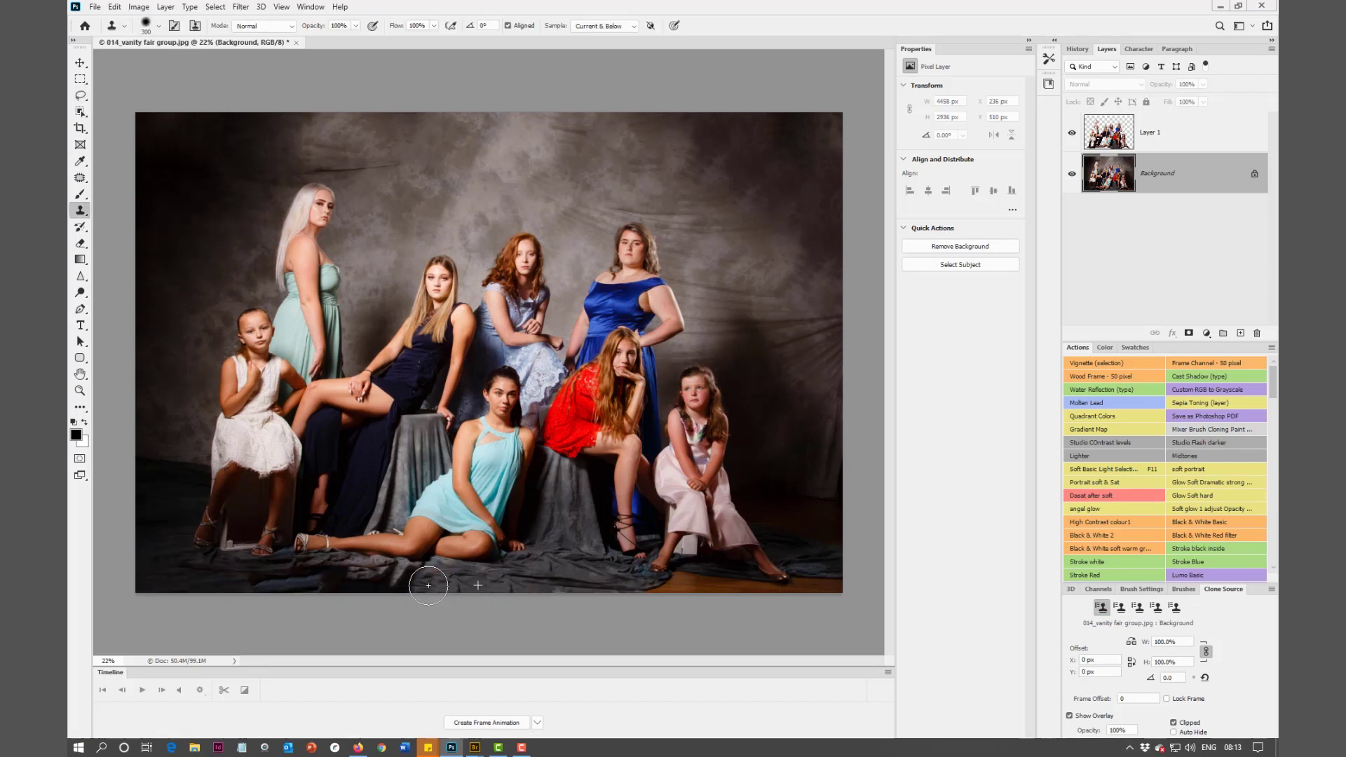
mouse_move(411, 583)
left_mouse_down()
mouse_move(327, 578)
mouse_move(406, 586)
left_mouse_up()
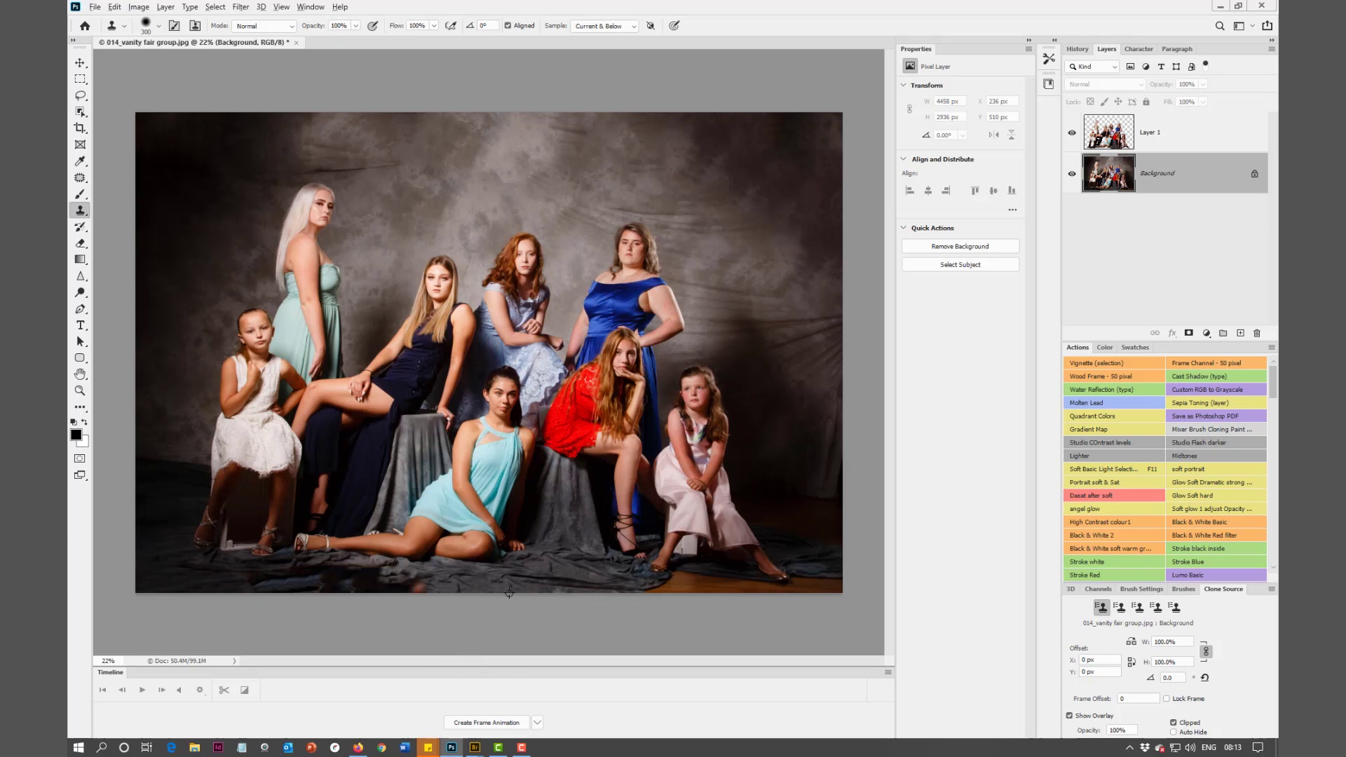
scroll(434, 595, "up", 4)
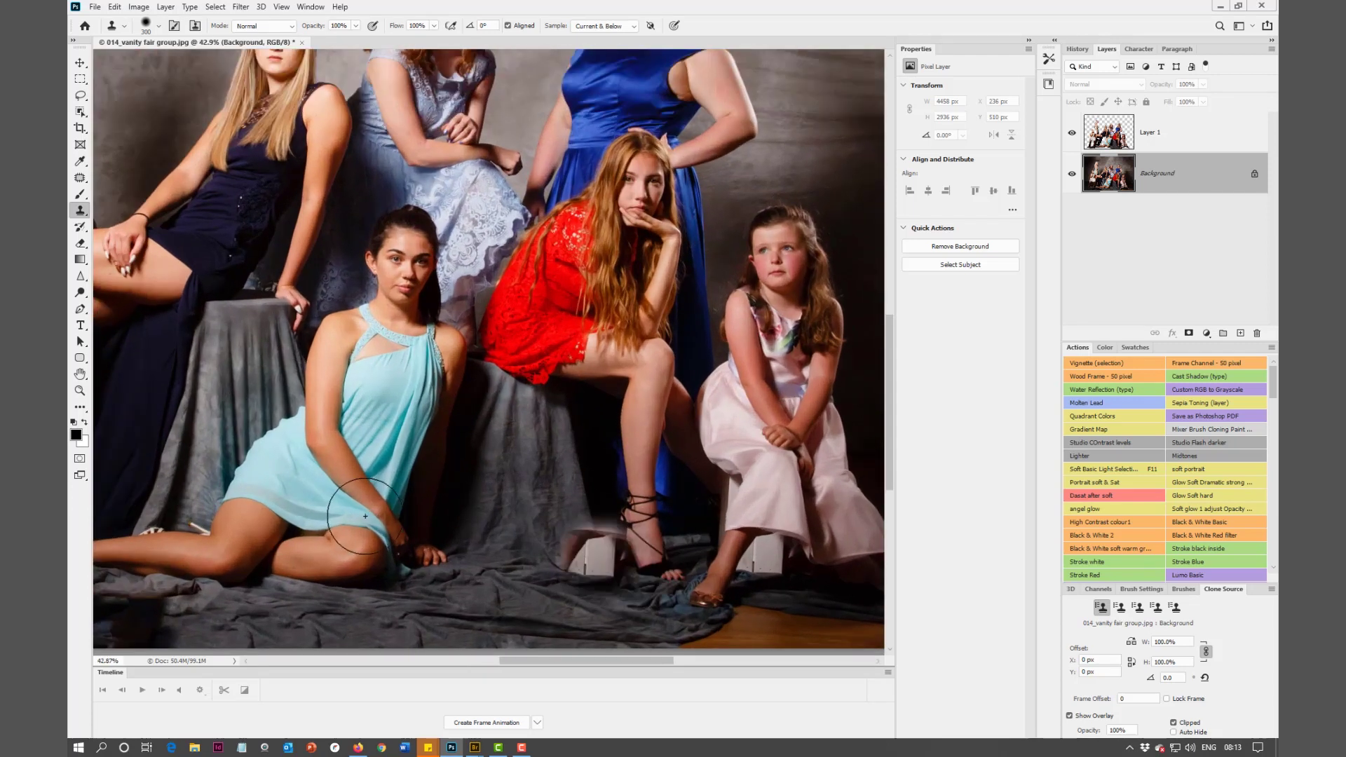
scroll(666, 603, "up", 2)
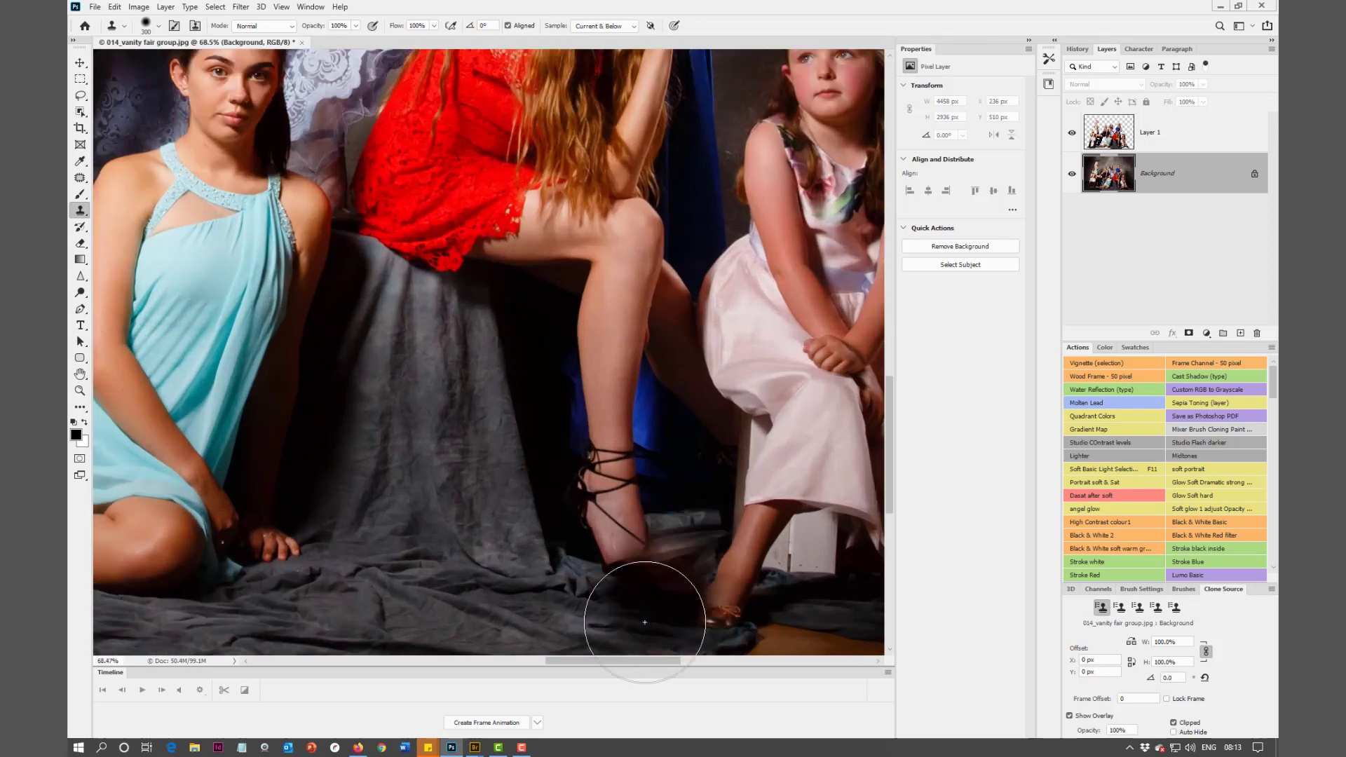
left_click_drag(309, 587, 70, 186)
- Lasso the brown wooden floor strip at the bottom right of the photo
left_click(80, 96)
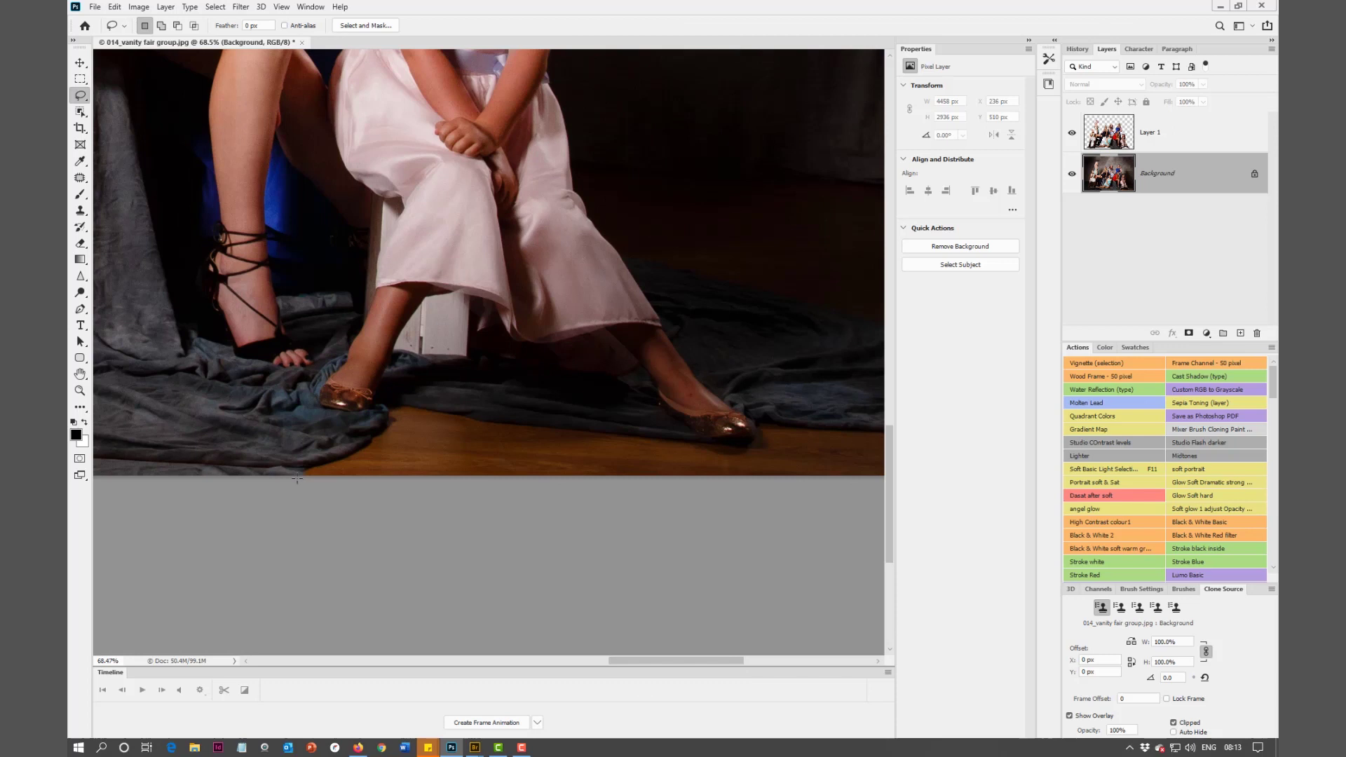
left_click_drag(453, 402, 643, 433)
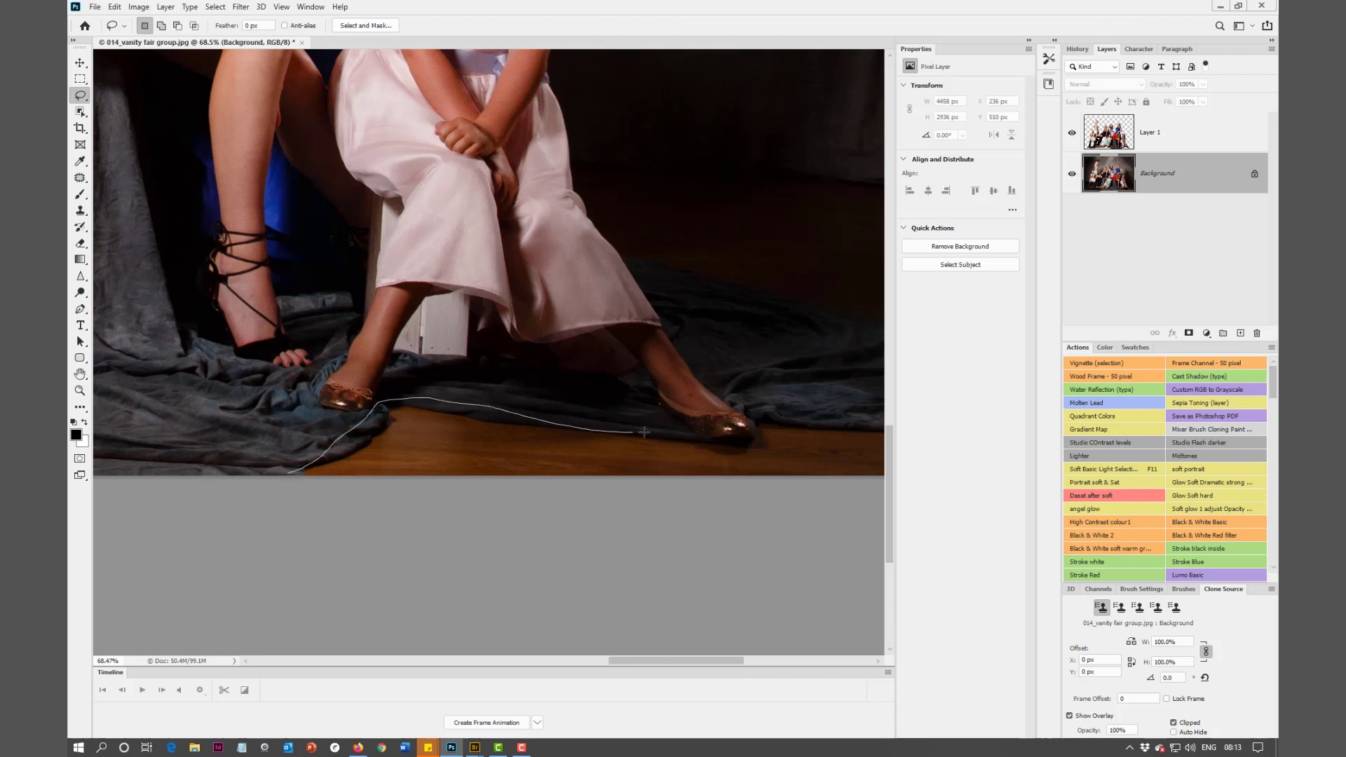
left_click_drag(777, 407, 913, 412)
left_click_drag(459, 557, 277, 490)
scroll(466, 527, "down", 2)
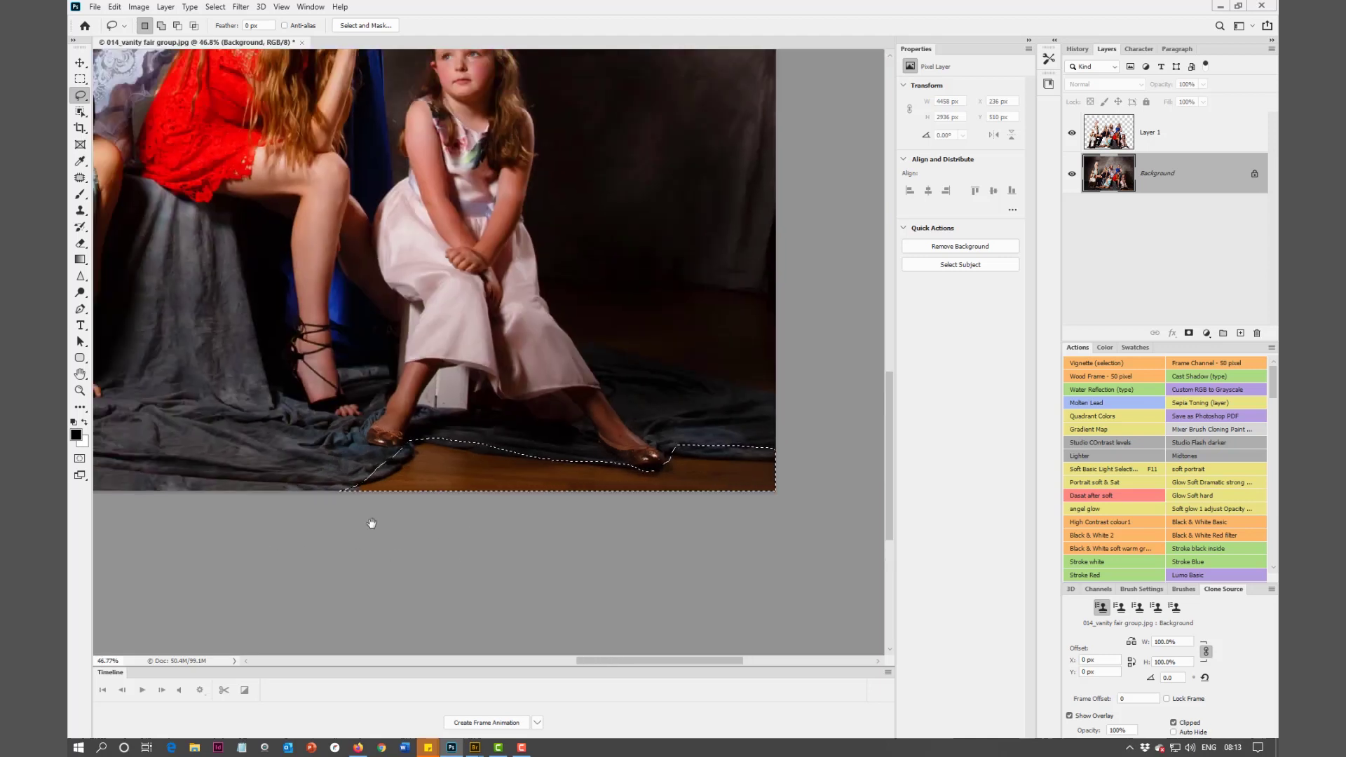
left_click_drag(372, 523, 474, 529)
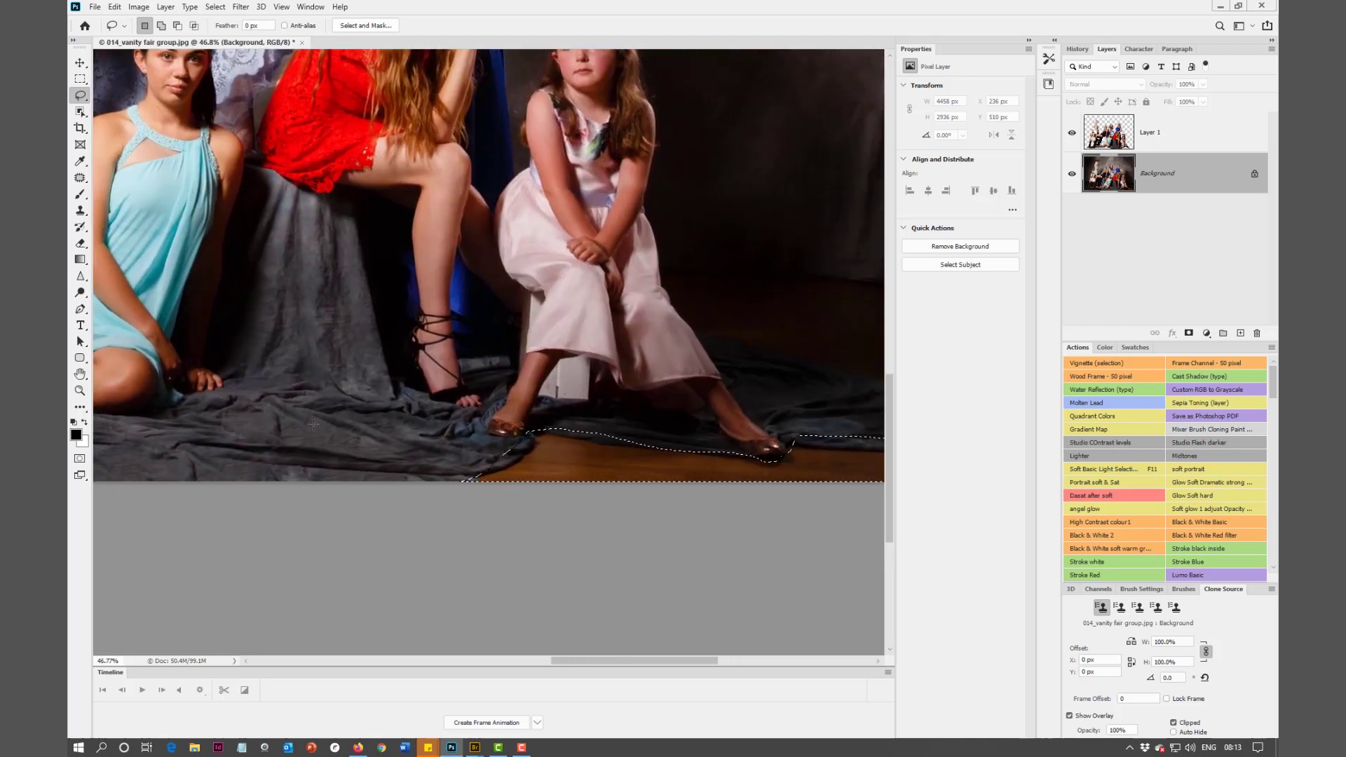
- Clone grey cloth over the selected floor strip, then fit the whole photo in the window
key("s")
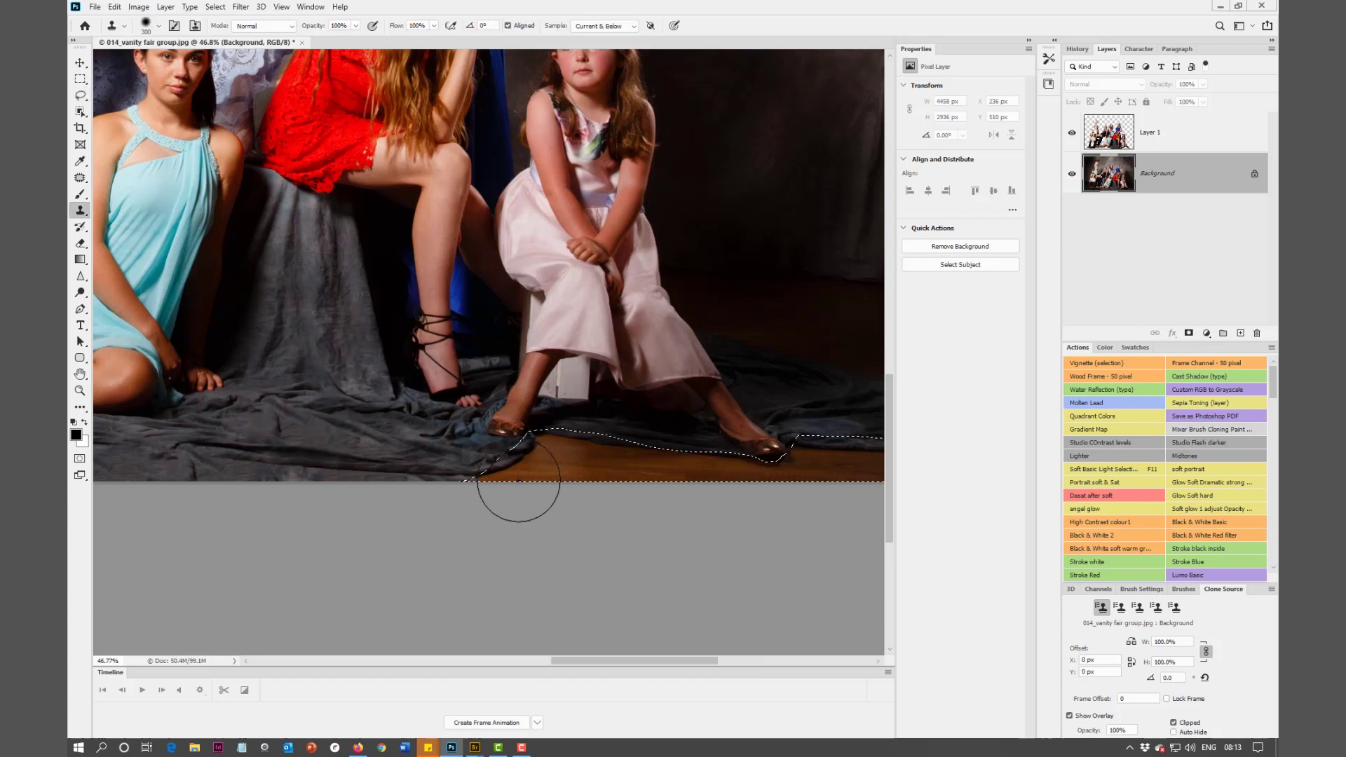
left_click_drag(635, 473, 688, 474)
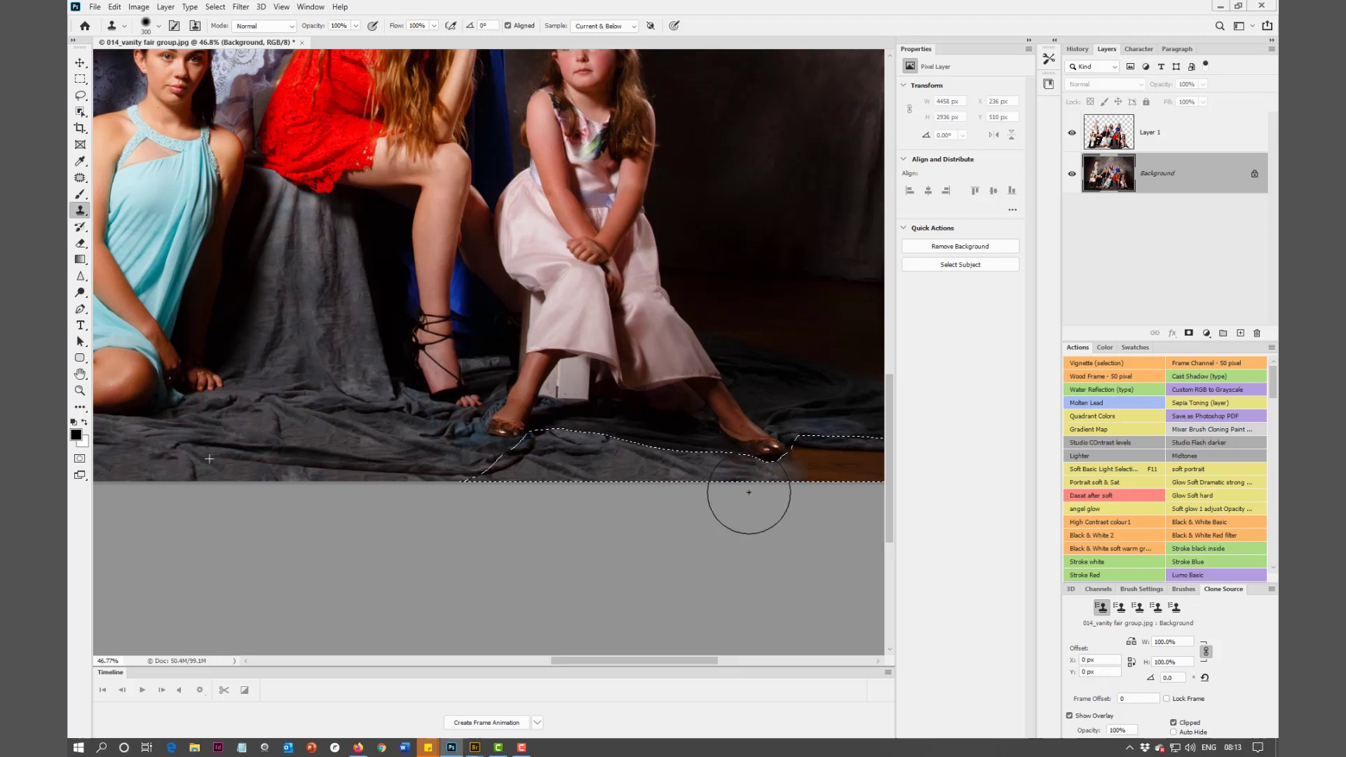
mouse_move(841, 448)
left_mouse_down()
mouse_move(811, 450)
mouse_move(862, 442)
left_mouse_up()
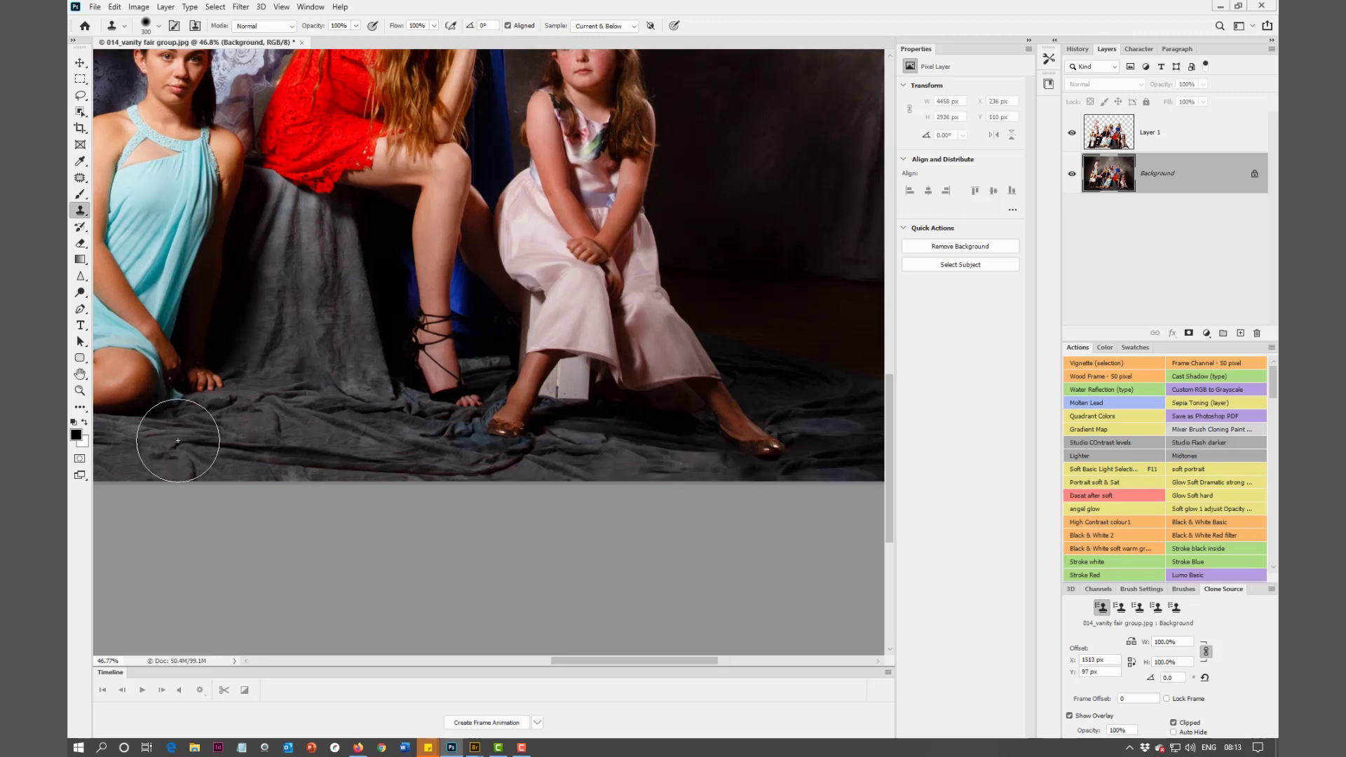
key("ctrl+0")
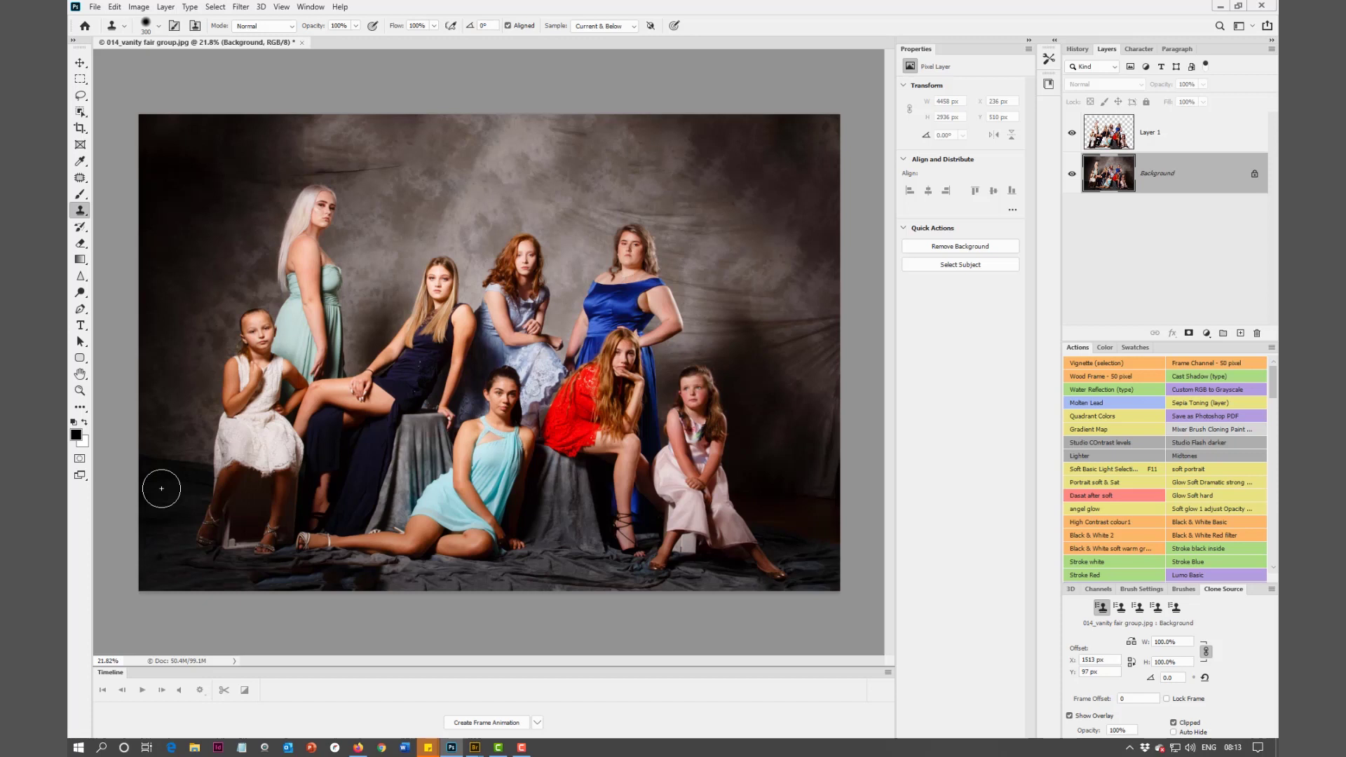
- Toggle Layer 1 off and on to compare the retouch, then zoom to the backdrop crease
left_click(1072, 137)
left_click(1073, 137)
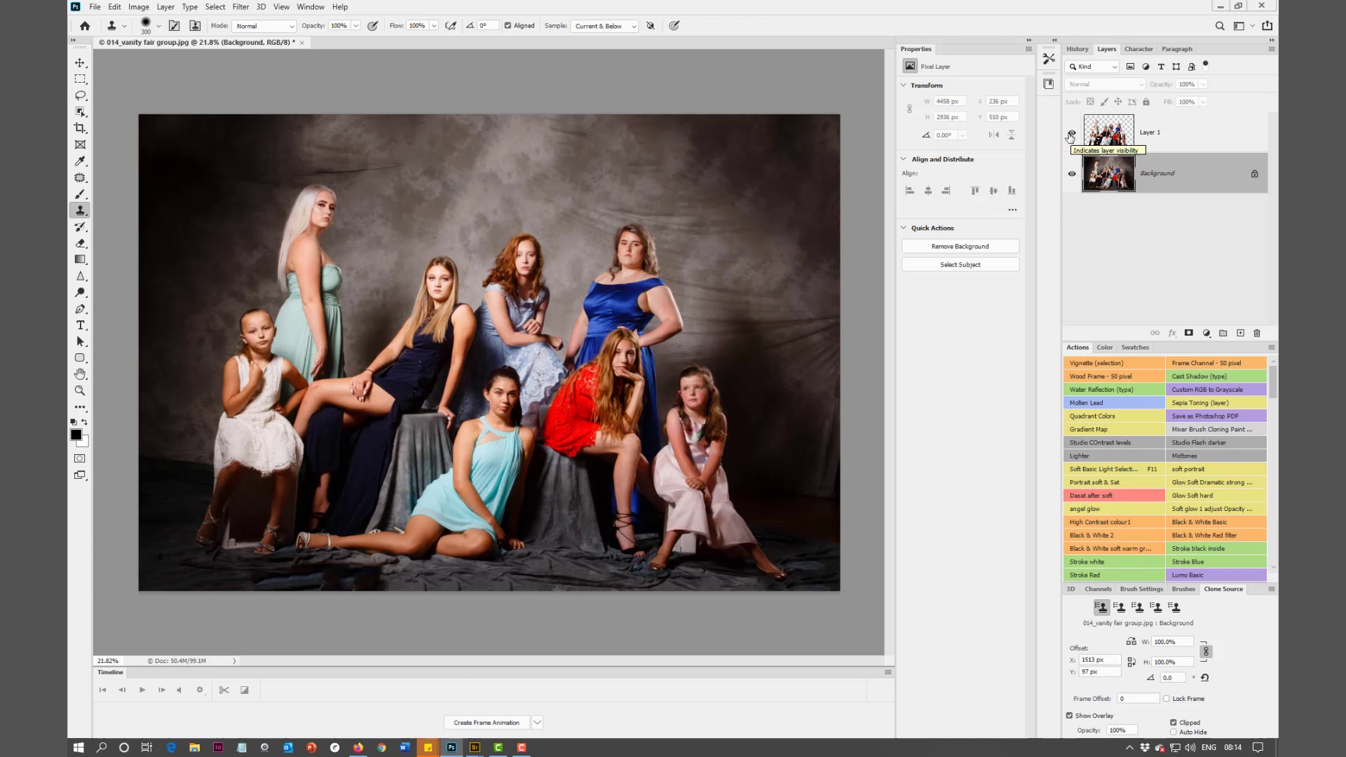
scroll(316, 206, "up", 5)
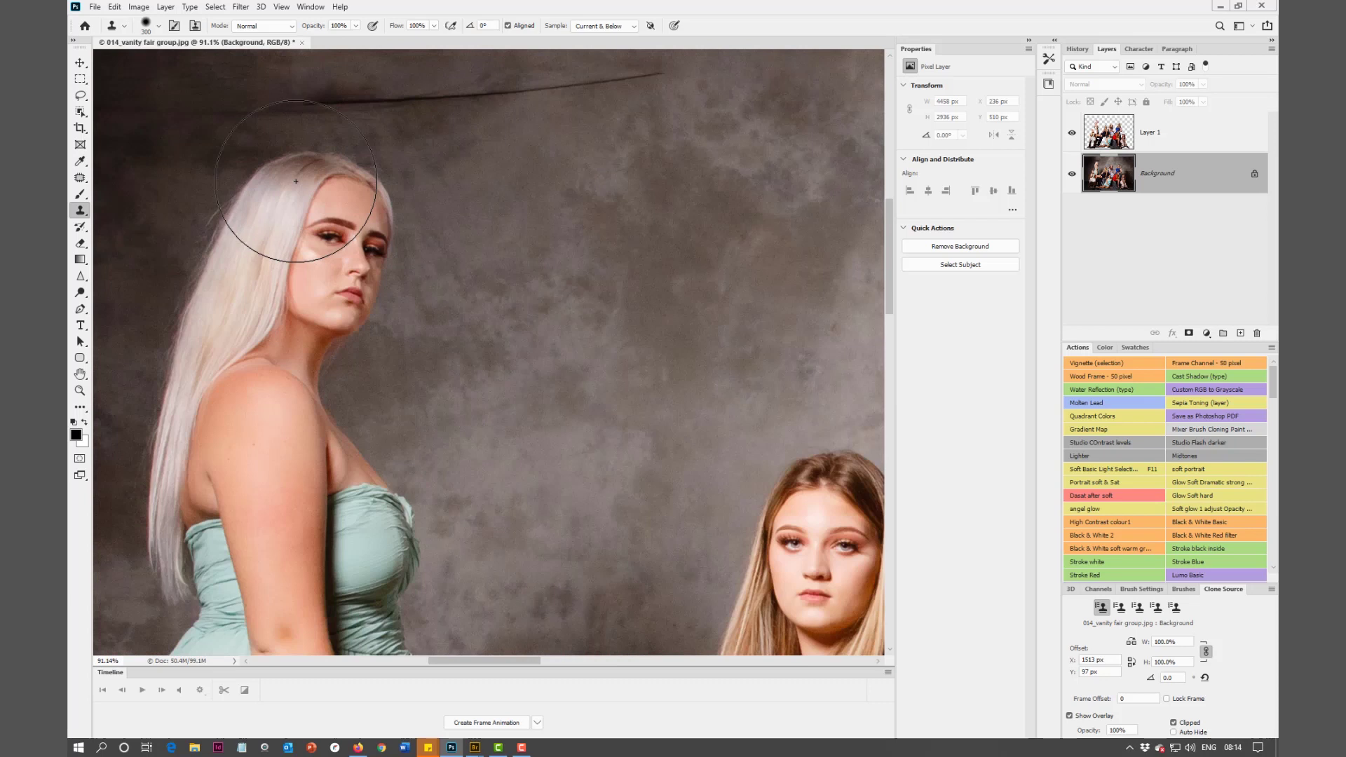
mouse_move(513, 239)
left_mouse_down()
mouse_move(666, 490)
mouse_move(559, 372)
left_mouse_up()
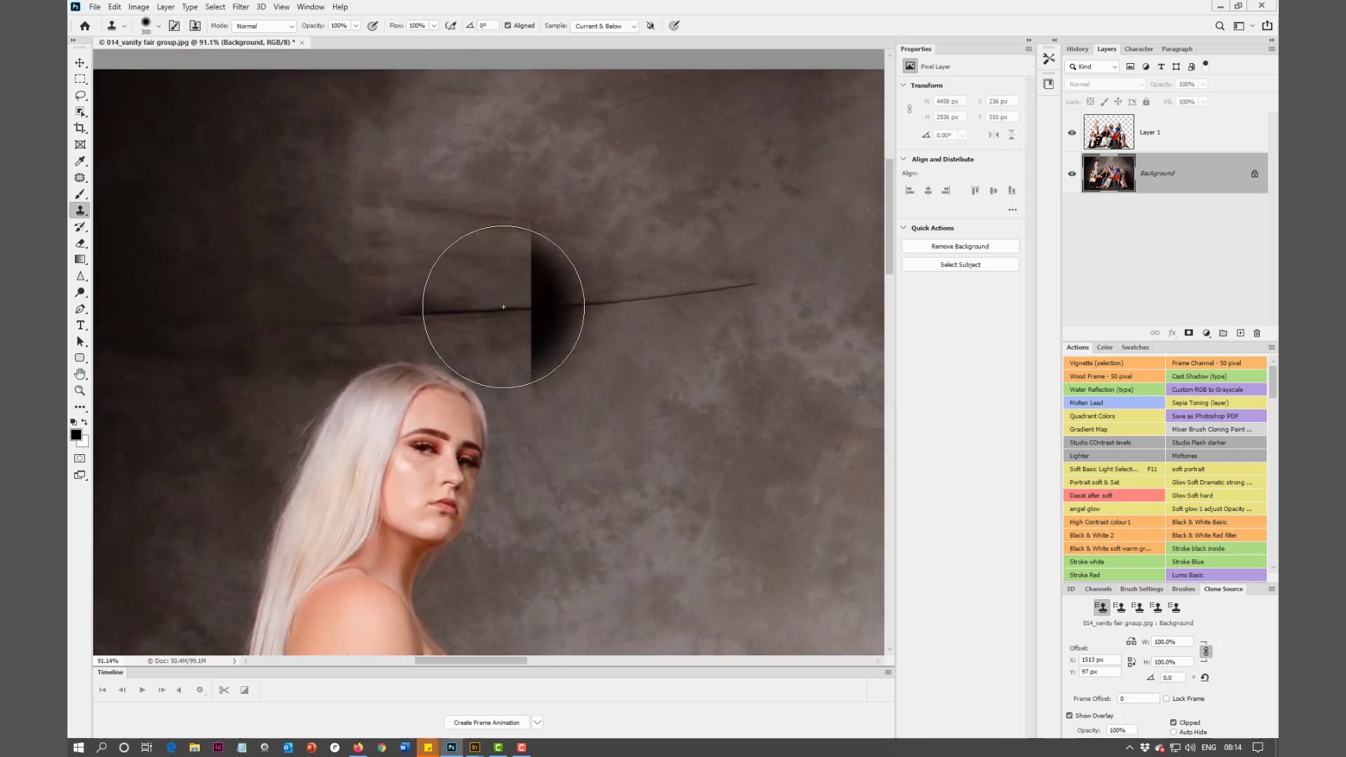
- Shrink the brush and clone clean backdrop over the right end of the crease
key("bracketleft")
key("bracketleft")
key("bracketleft")
key("bracketleft")
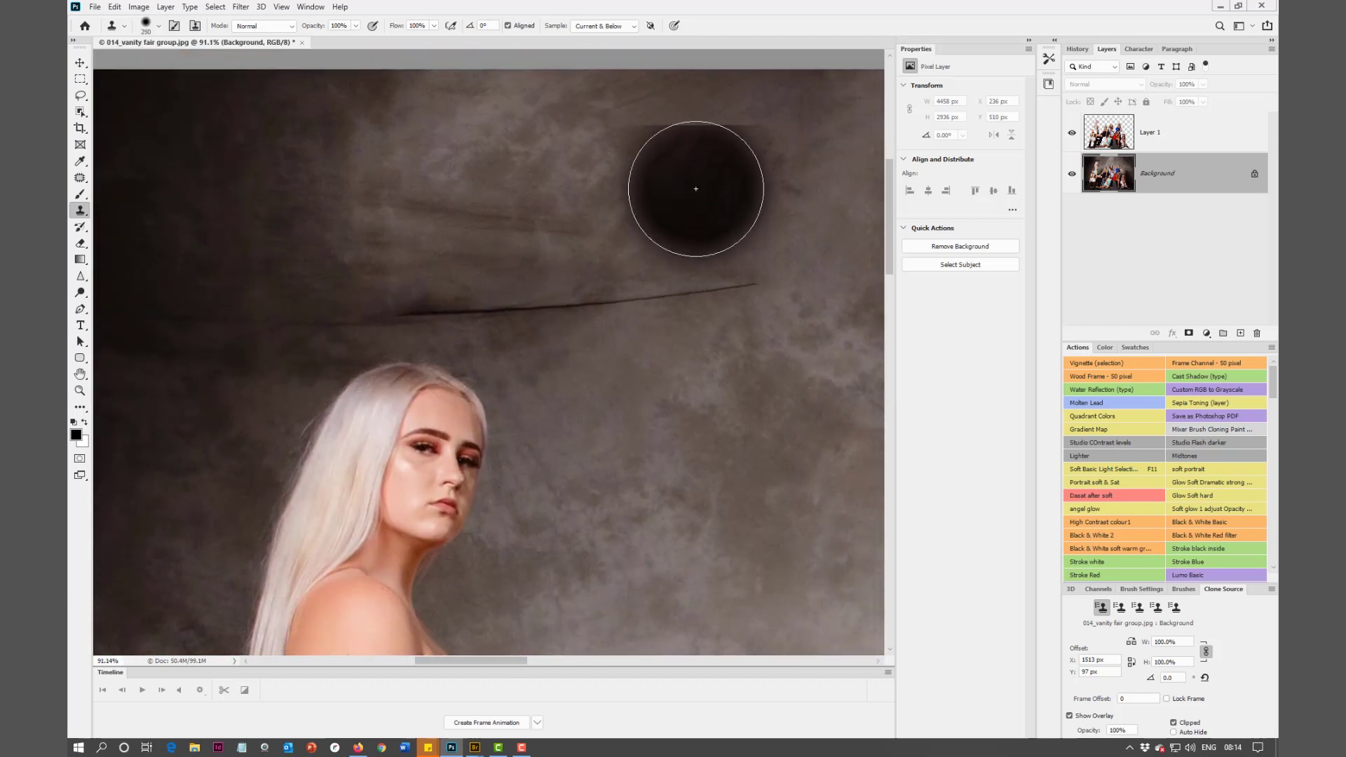
key("bracketleft")
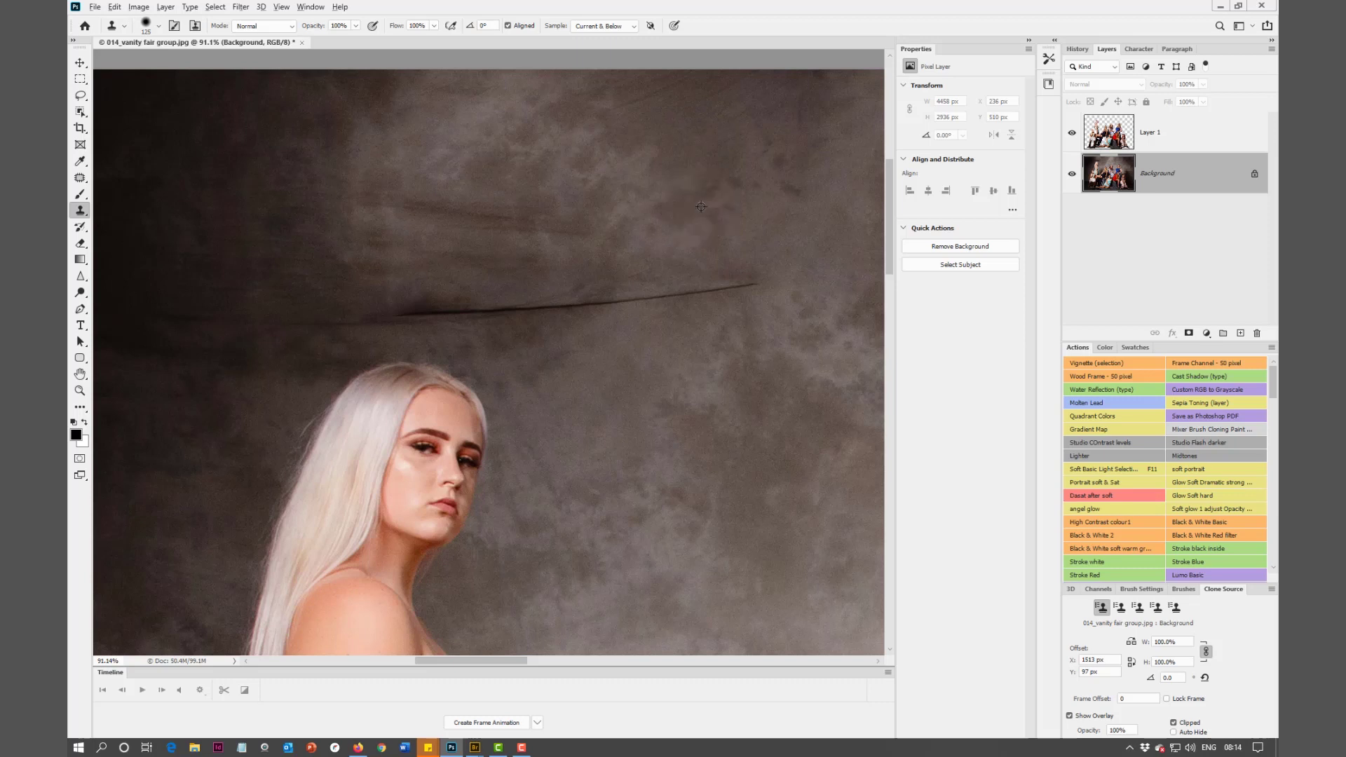
left_click(691, 242, "alt")
left_click_drag(756, 283, 601, 302)
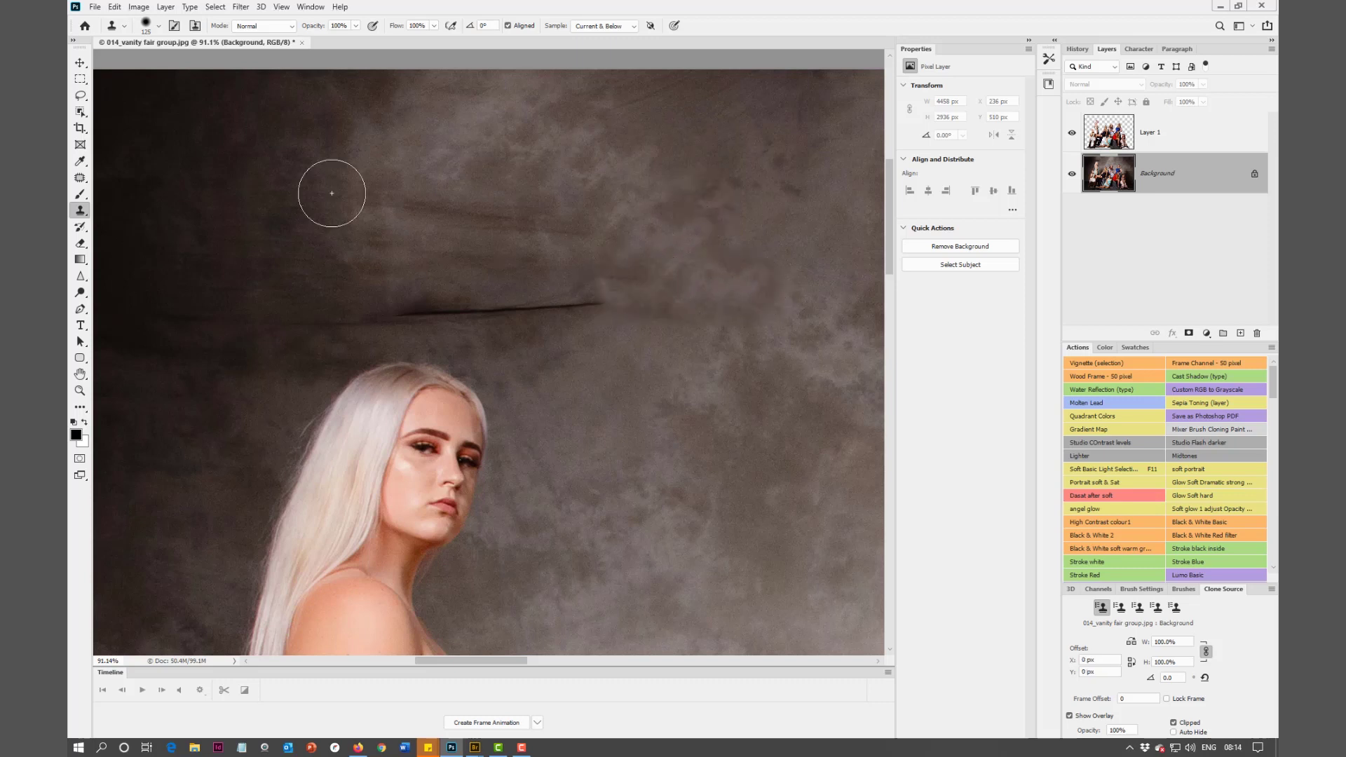
- Patch the dark backdrop crease above the blonde woman with clean texture
left_click(80, 175)
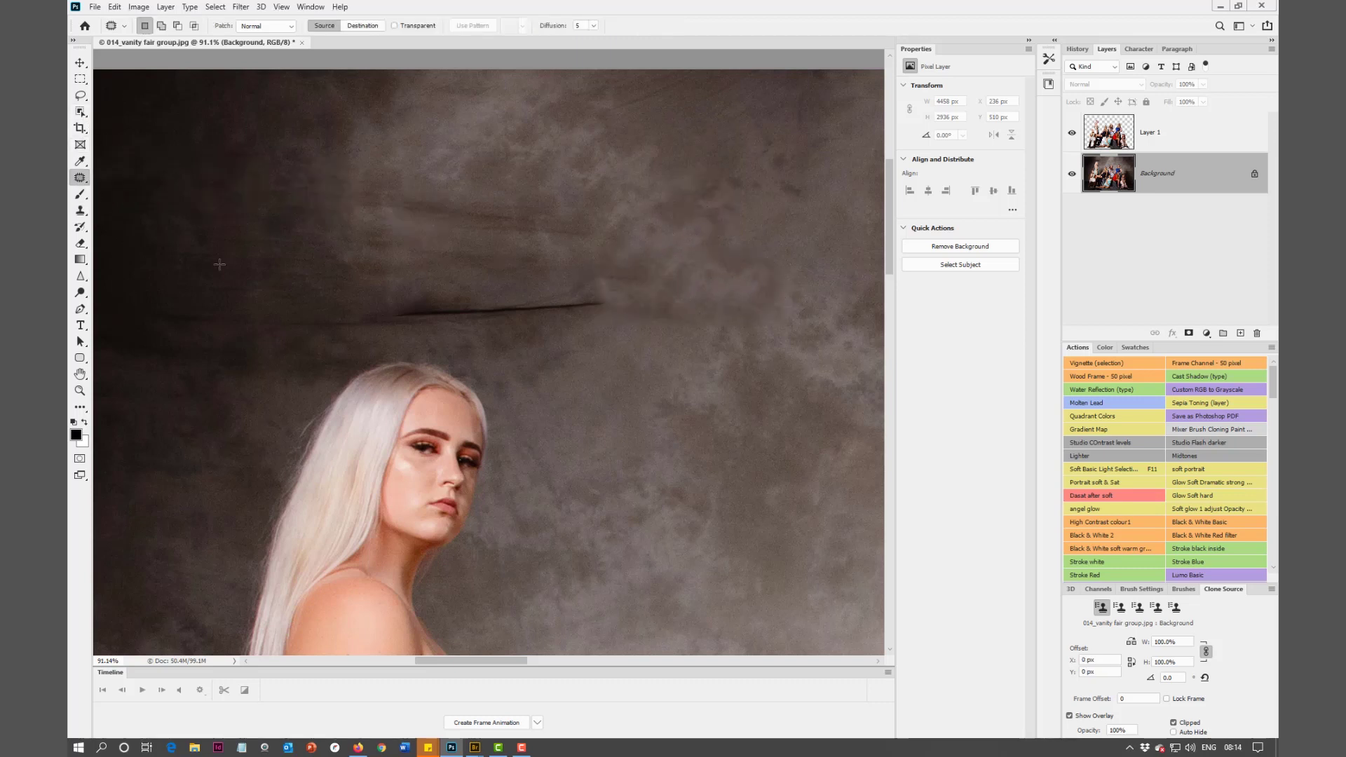
left_click_drag(375, 299, 582, 287)
mouse_move(527, 327)
left_mouse_down()
mouse_move(270, 330)
mouse_move(501, 266)
left_mouse_up()
- Patch the leftover streak and another backdrop crease, then deselect
left_click(645, 248)
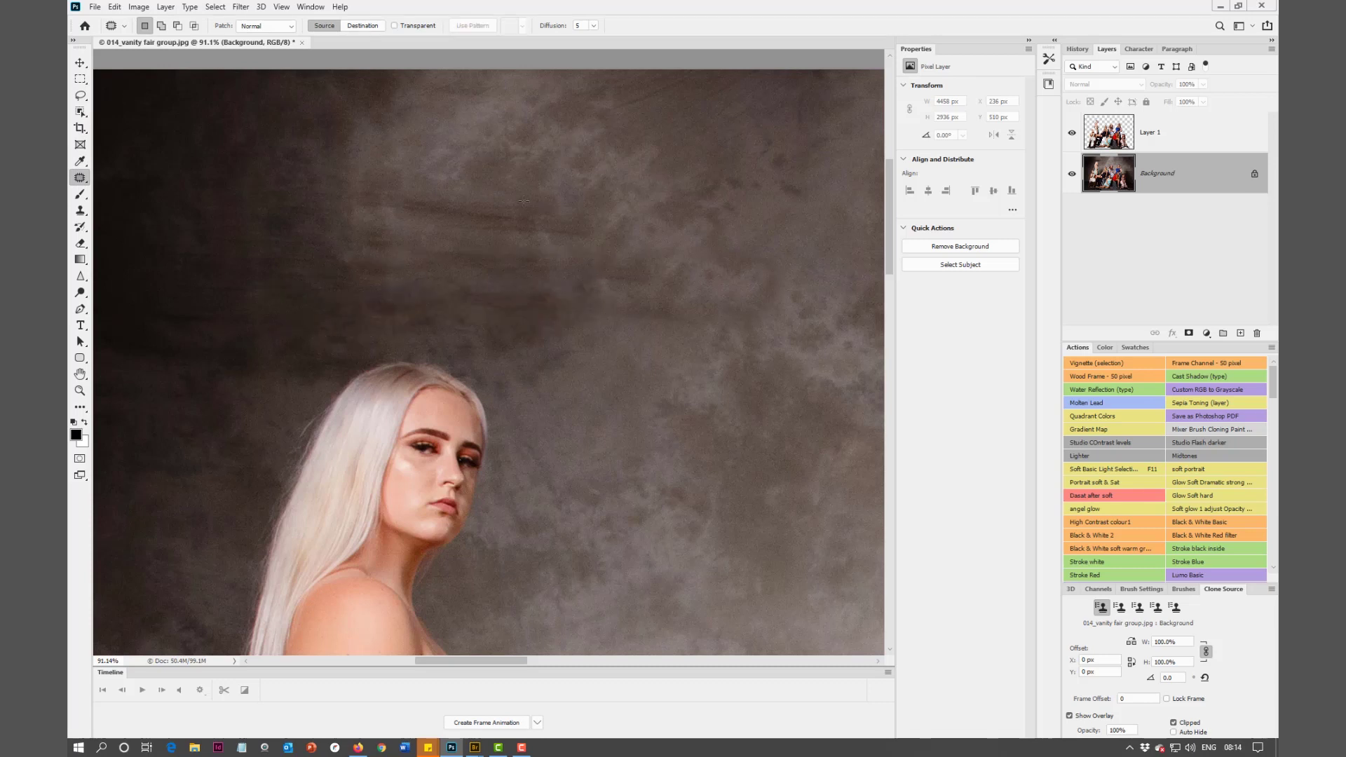
mouse_move(334, 183)
left_mouse_down()
mouse_move(511, 196)
mouse_move(335, 188)
left_mouse_up()
left_click_drag(566, 238, 607, 175)
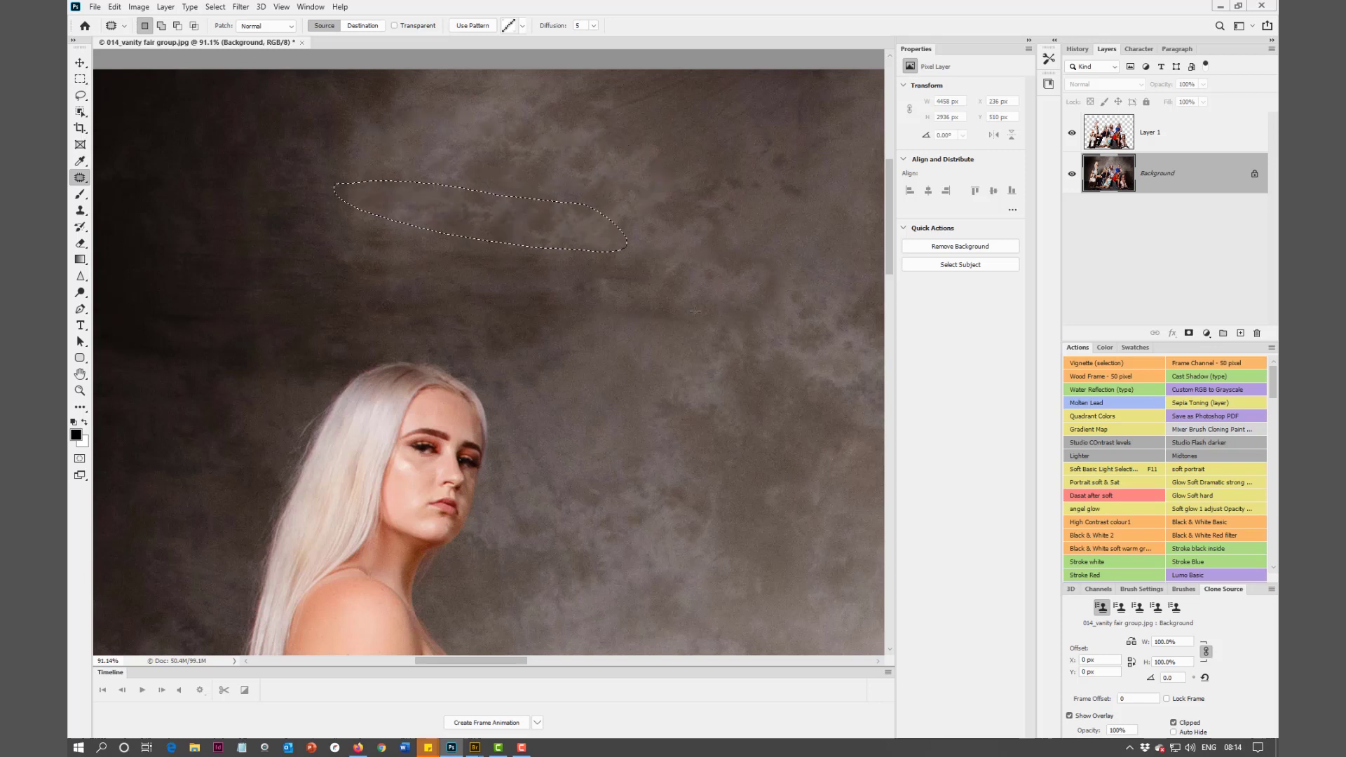
scroll(607, 174, "down", 3)
scroll(219, 375, "up", 1)
scroll(571, 216, "right", 1)
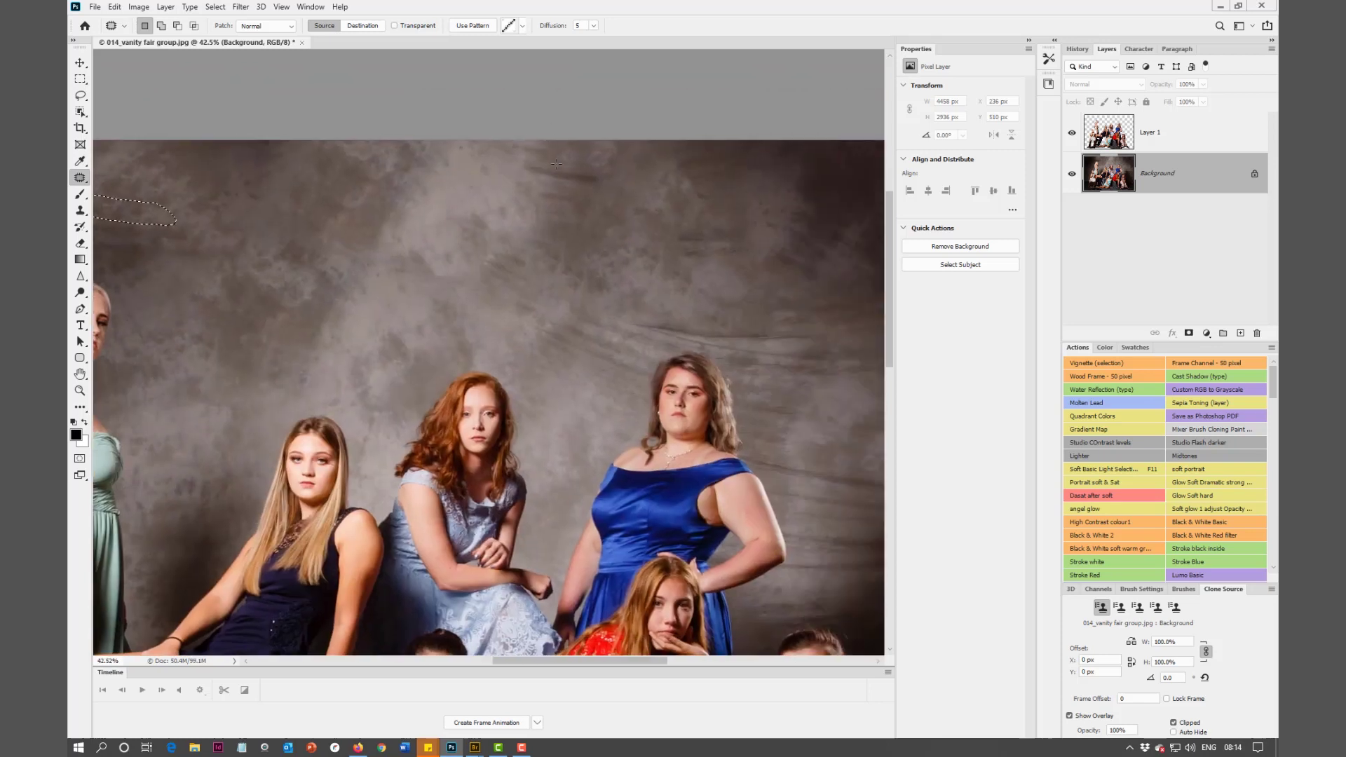
mouse_move(637, 327)
left_mouse_down()
mouse_move(778, 359)
mouse_move(627, 282)
mouse_move(635, 324)
left_mouse_up()
key("ctrl+d")
- Patch a faint crease beside the woman in blue and deselect
scroll(764, 315, "down", 3)
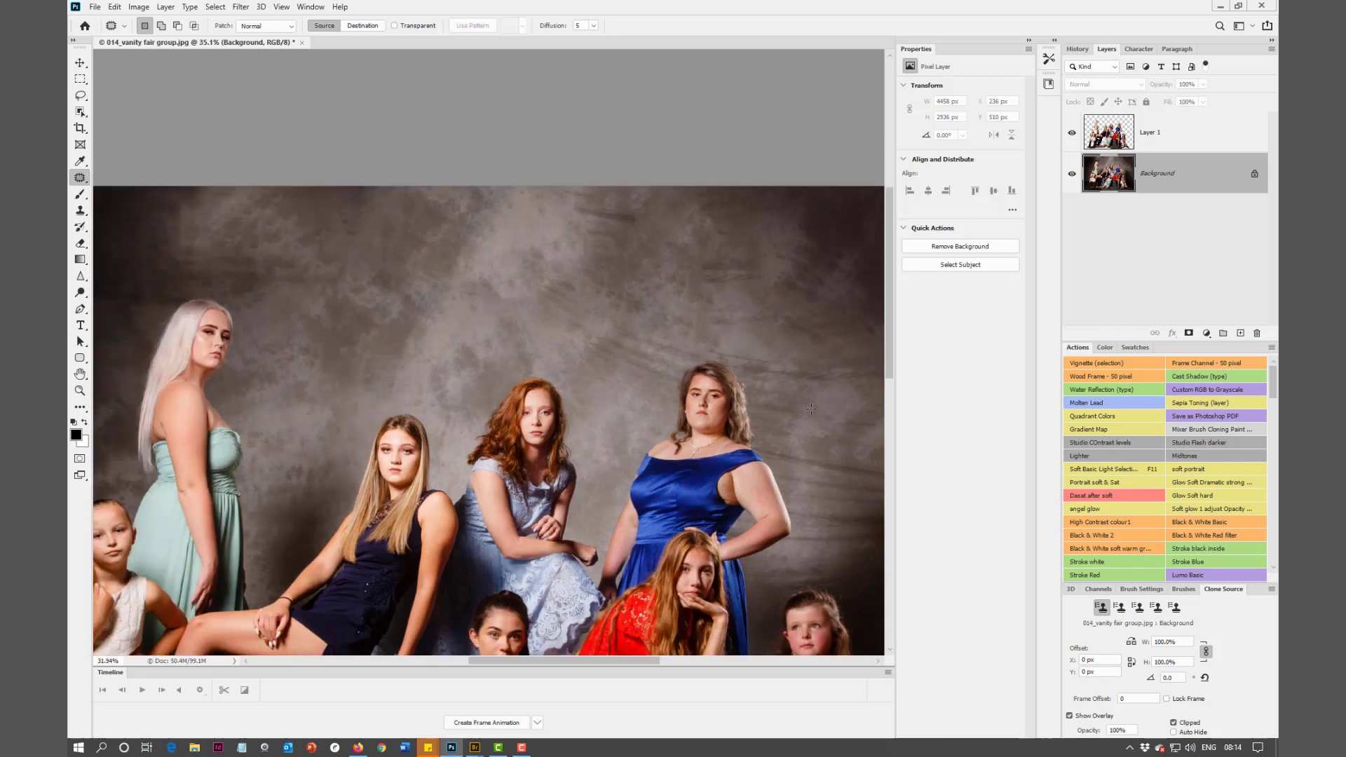
left_click_drag(802, 434, 602, 362)
mouse_move(513, 323)
left_mouse_down()
mouse_move(536, 349)
mouse_move(704, 335)
mouse_move(576, 306)
mouse_move(519, 319)
left_mouse_up()
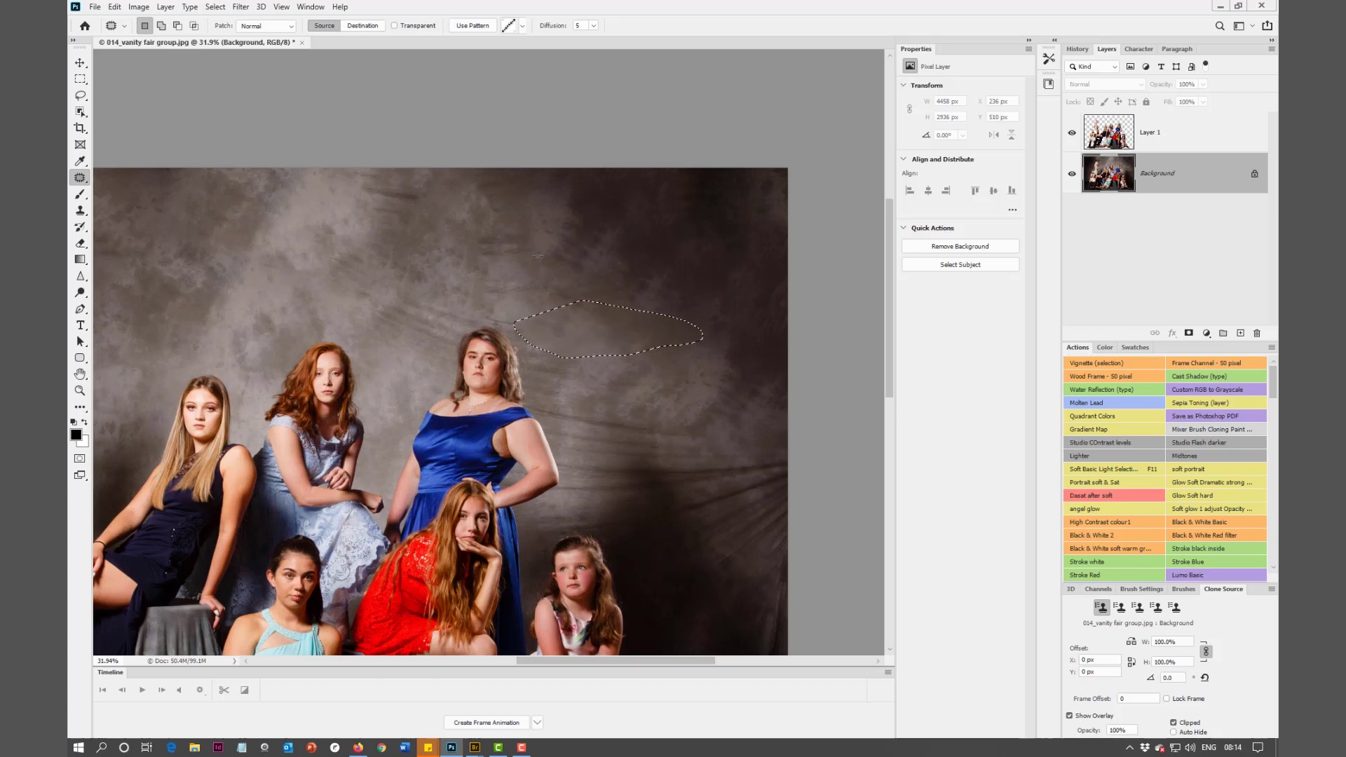
key("ctrl+d")
scroll(519, 319, "down", 3)
scroll(570, 334, "up", 3)
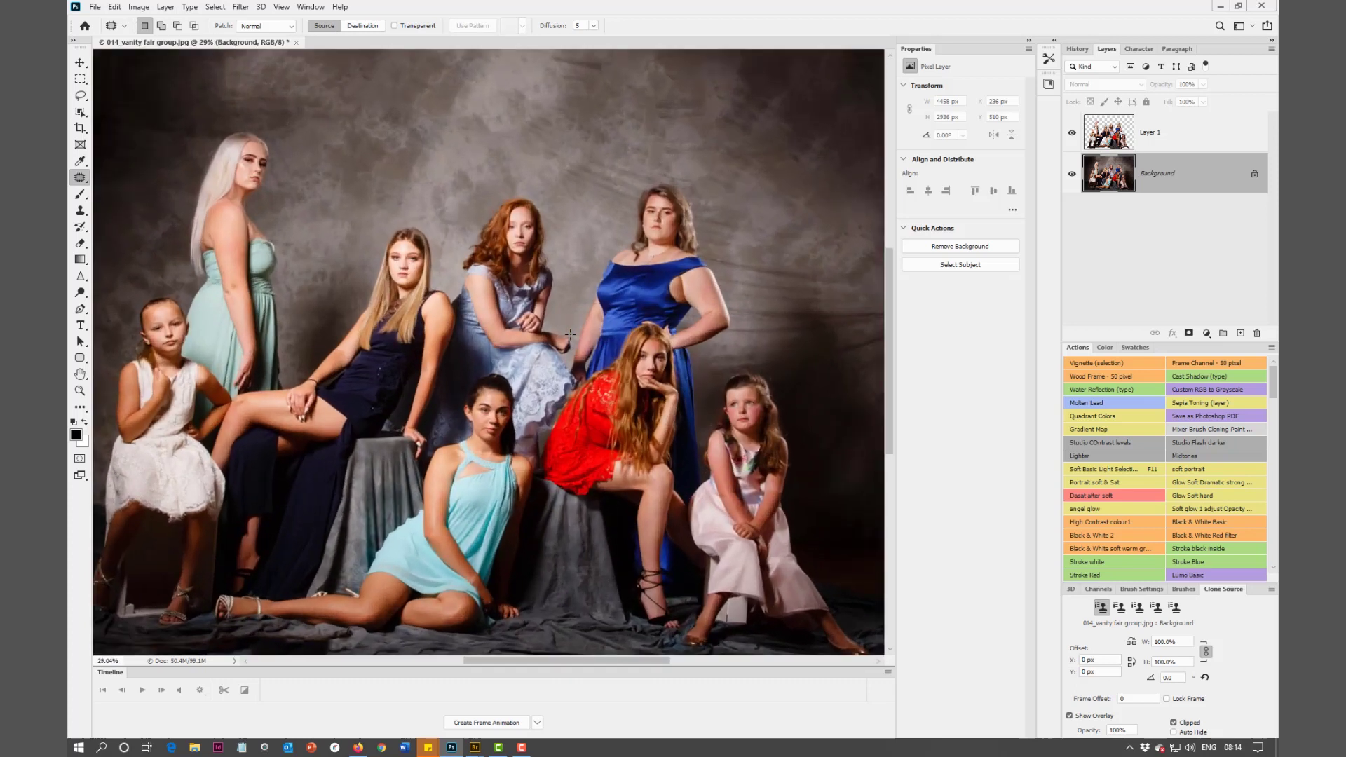
scroll(570, 334, "down", 1)
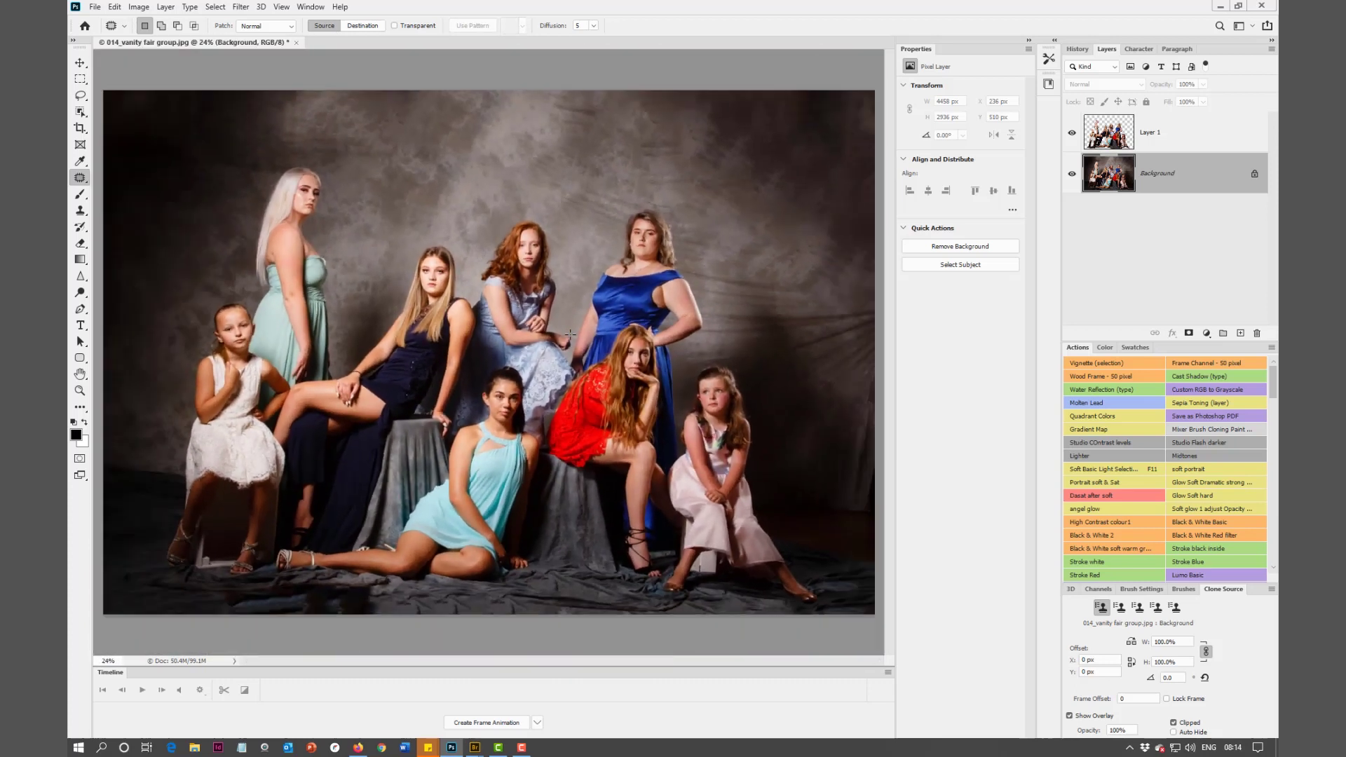